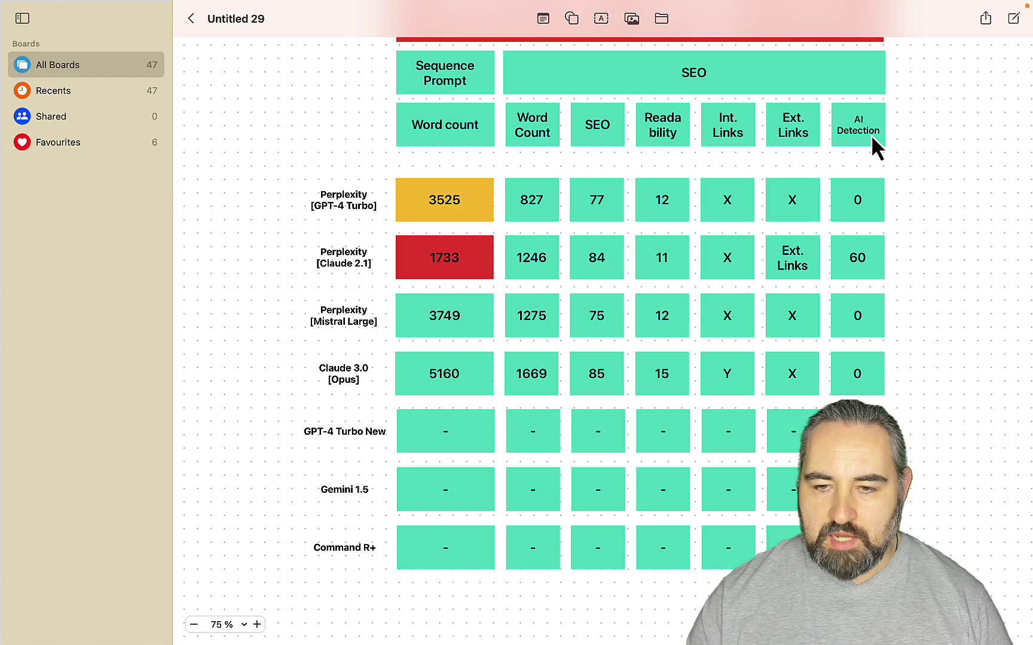
# - Browse You.com's list of custom AI models, then go to the Helpful Content Mastery course page
pyautogui.press('super+Tab')
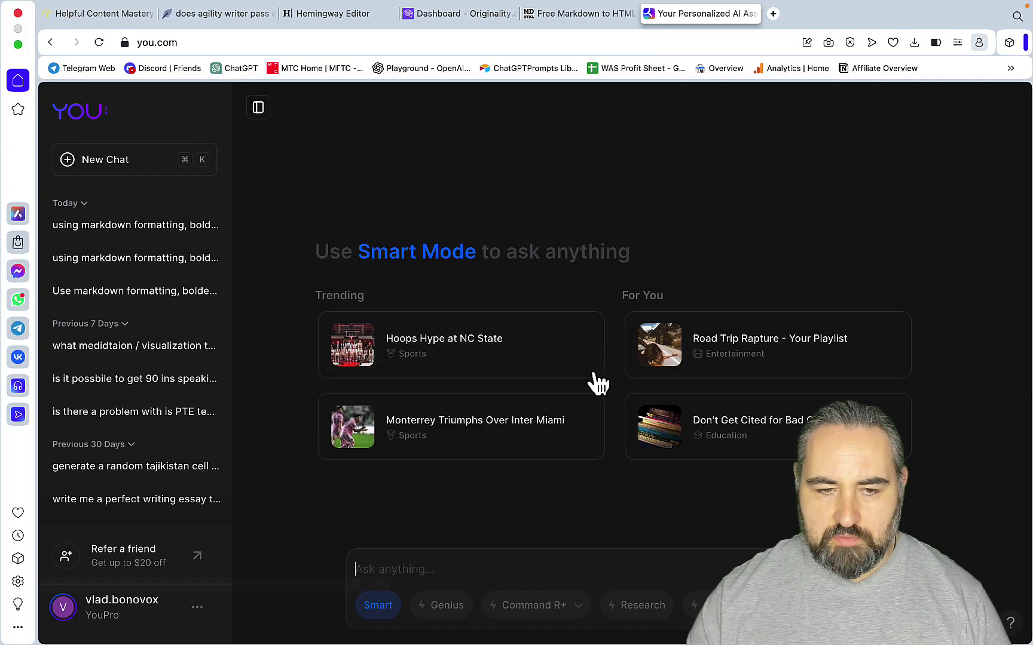
pyautogui.click(577, 607)
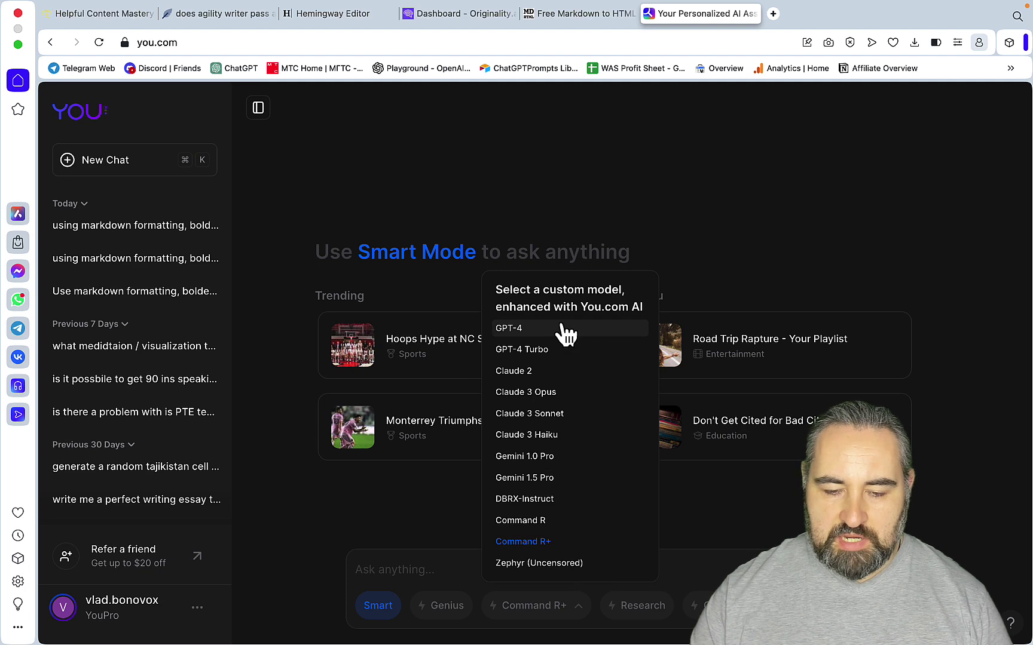
pyautogui.scroll(-1, 570, 380)
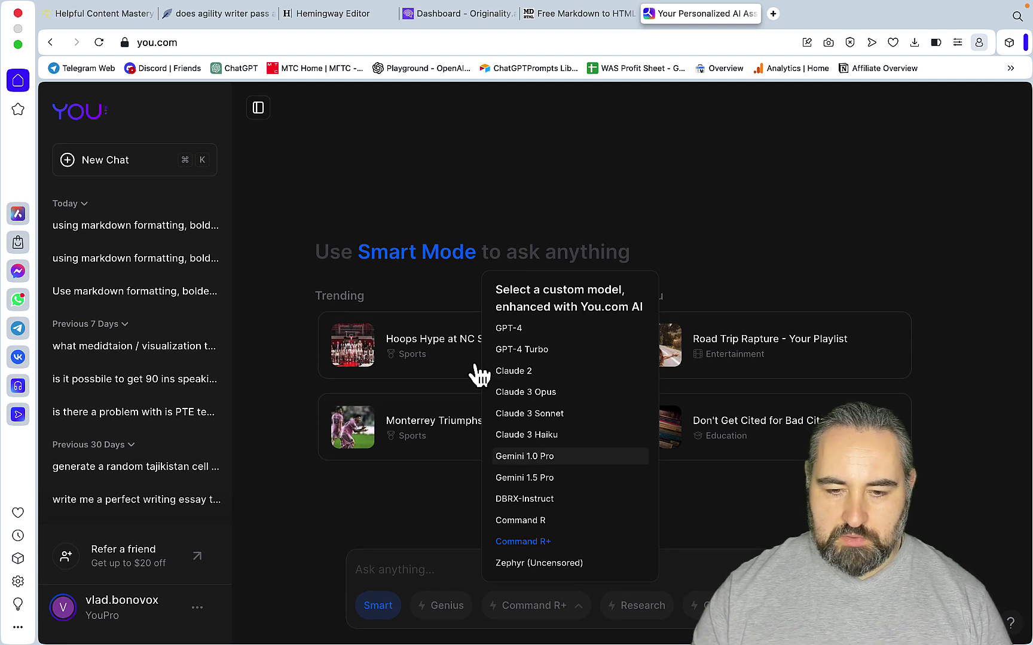
pyautogui.click(108, 16)
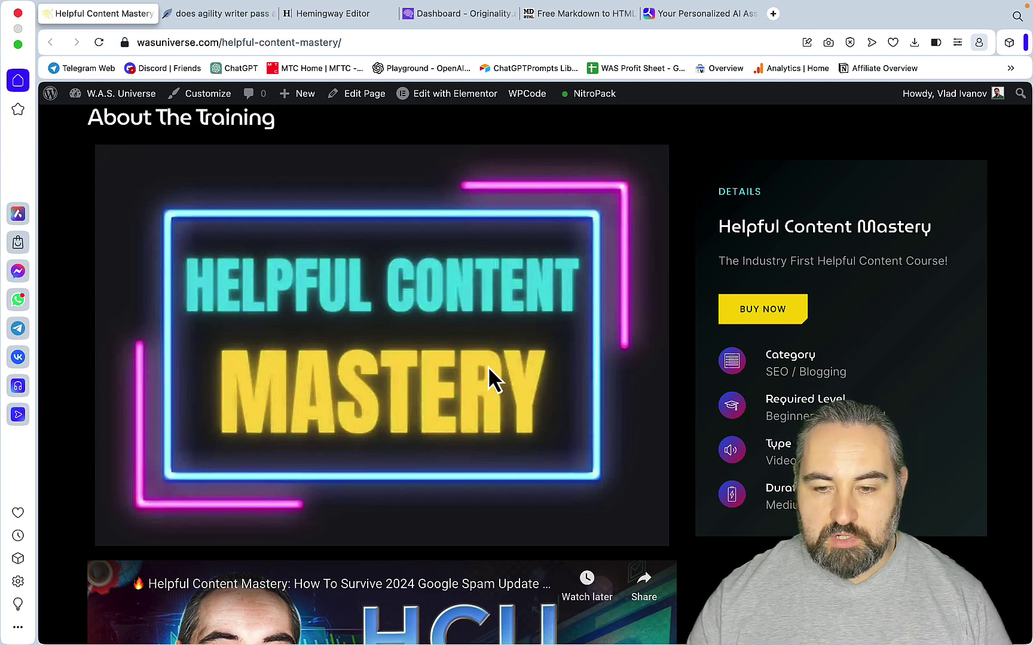
pyautogui.scroll(-12, 487, 367)
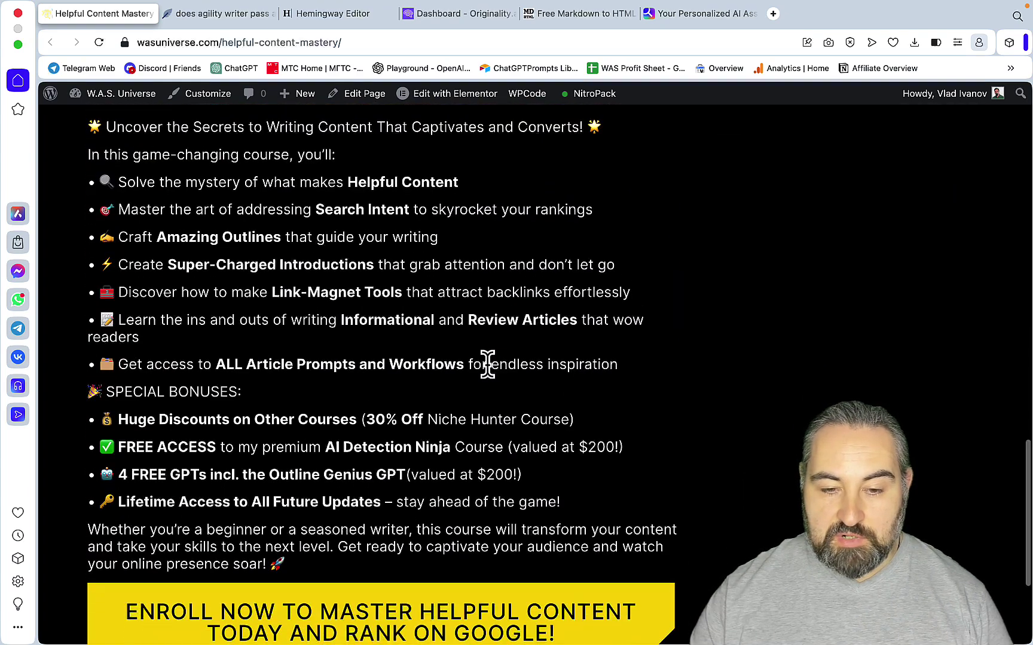
pyautogui.scroll(3, 487, 366)
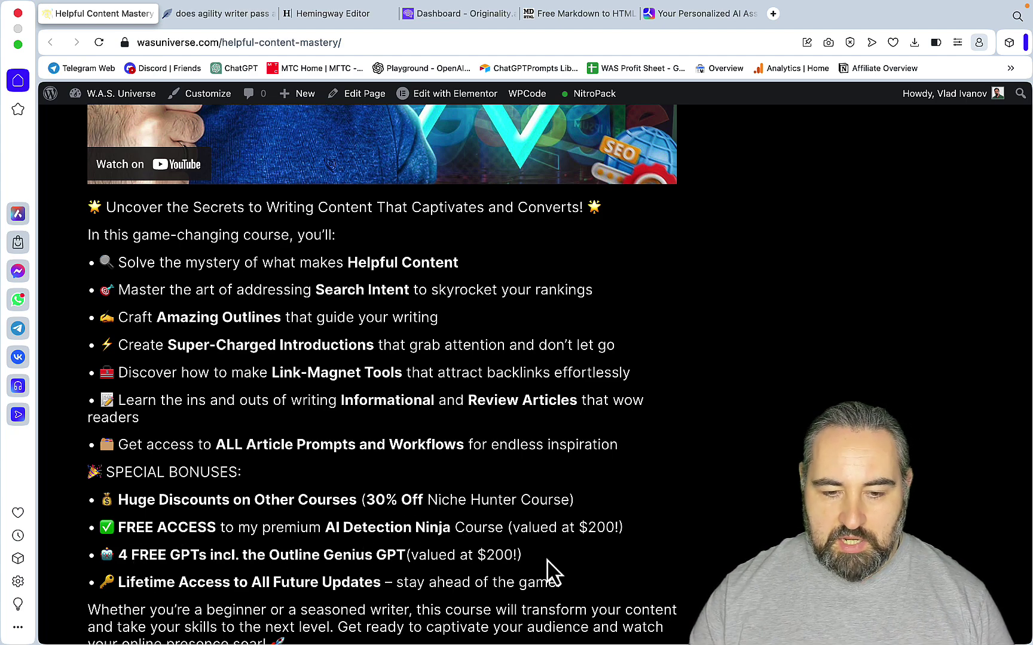
pyautogui.scroll(-1, 549, 572)
pyautogui.scroll(-3, 448, 553)
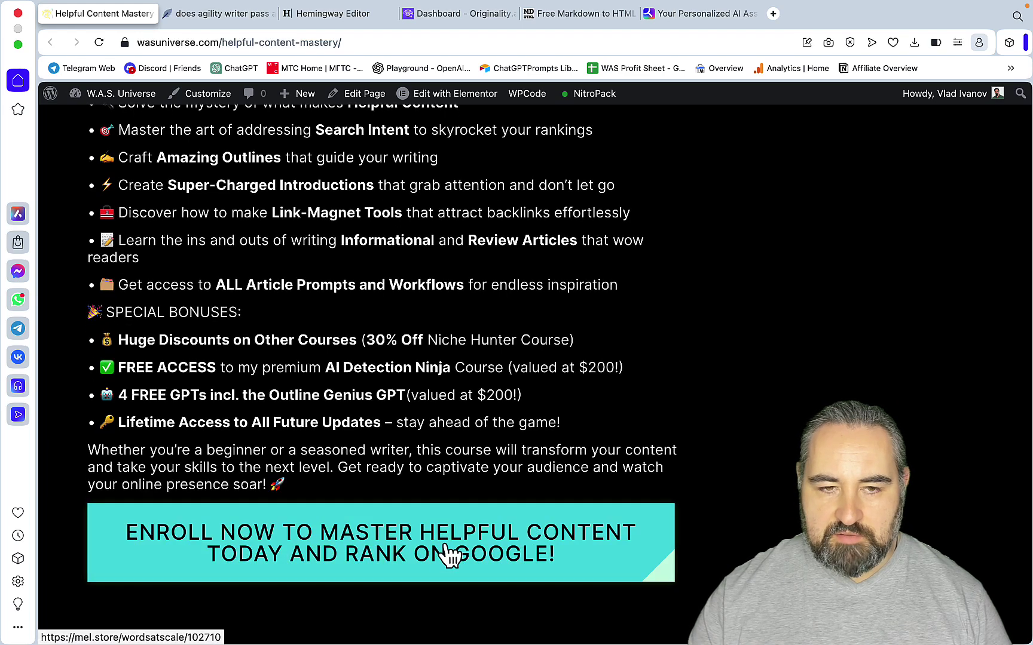
# - Send the Agility Writer article prompt to GPT-4 Turbo with links.txt attached
pyautogui.press('super+6')
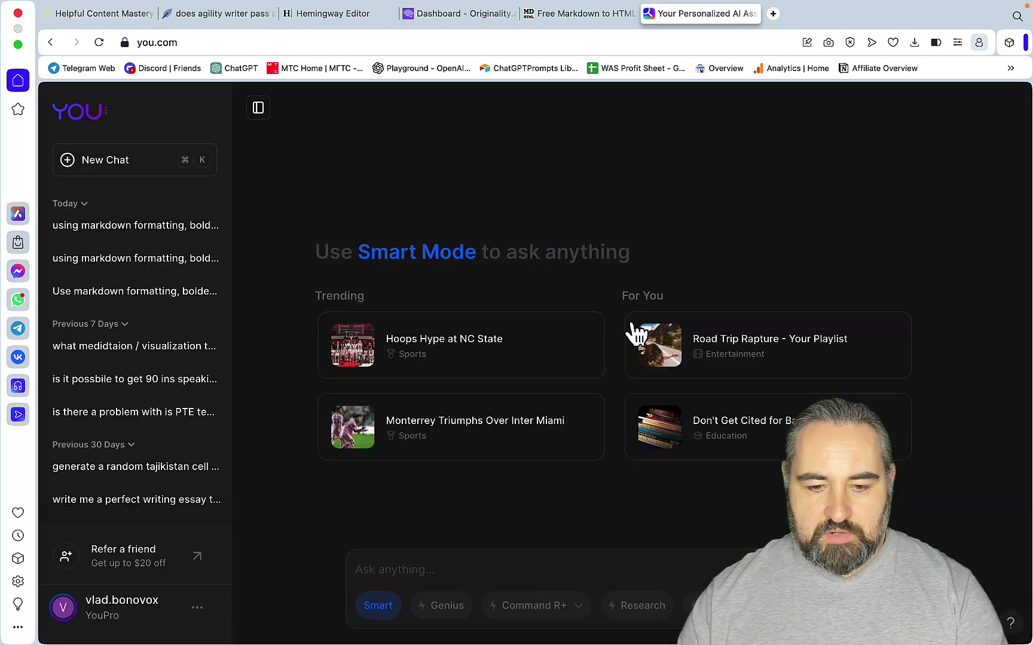
pyautogui.click(579, 622)
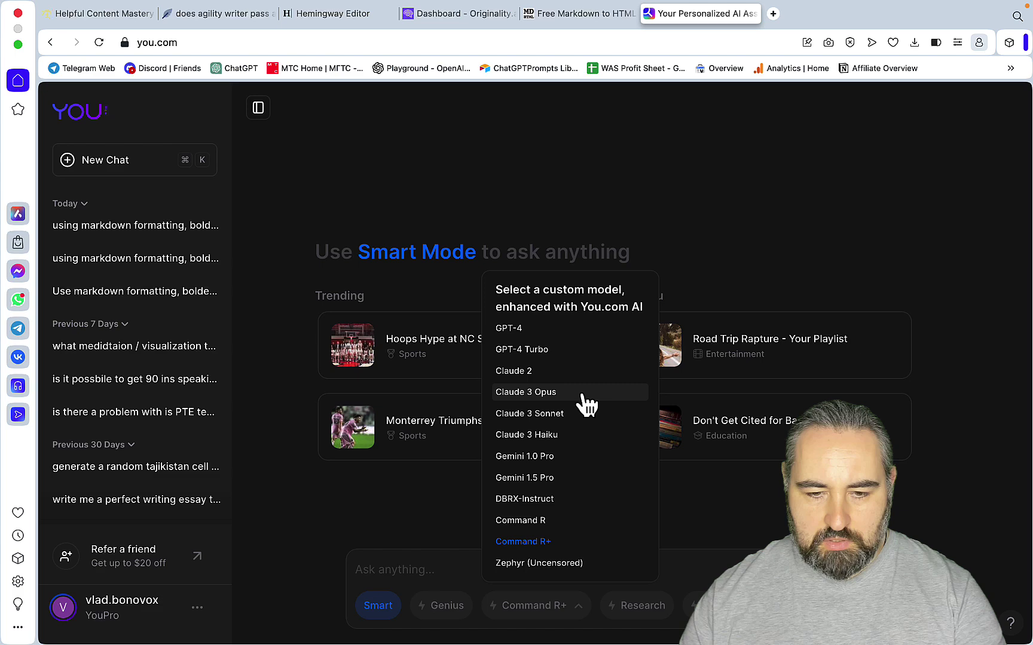
pyautogui.click(538, 352)
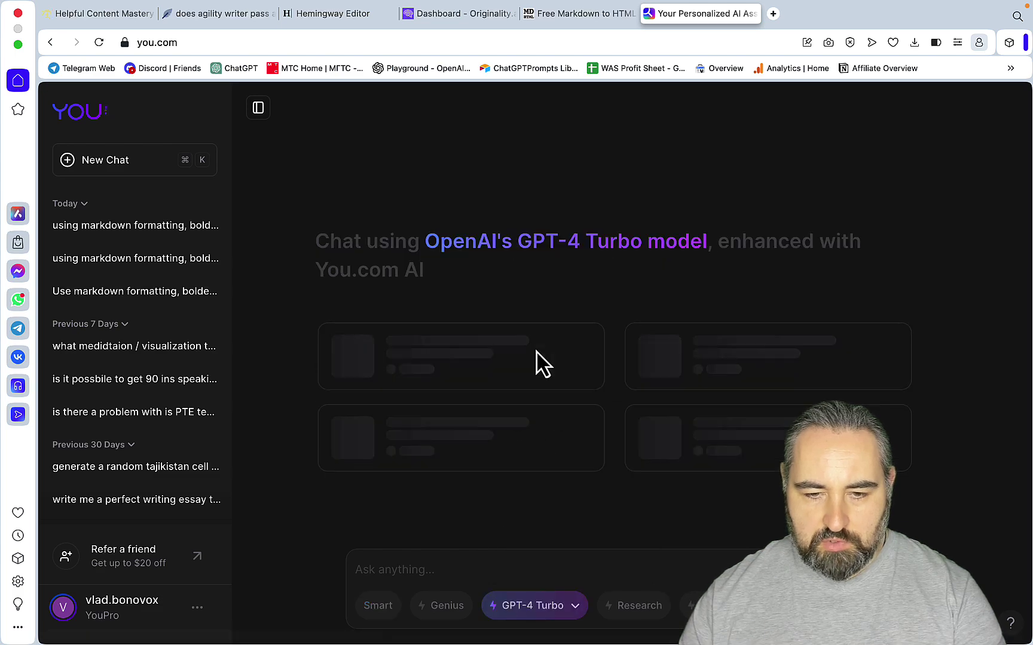
pyautogui.click(430, 564)
pyautogui.press('super+v')
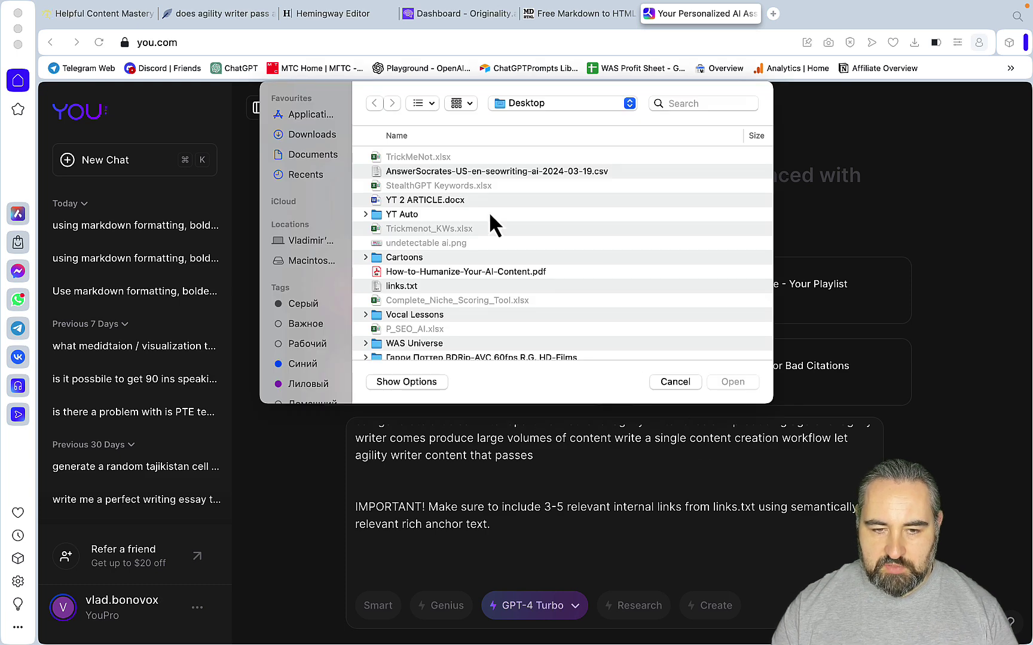
pyautogui.click(395, 286)
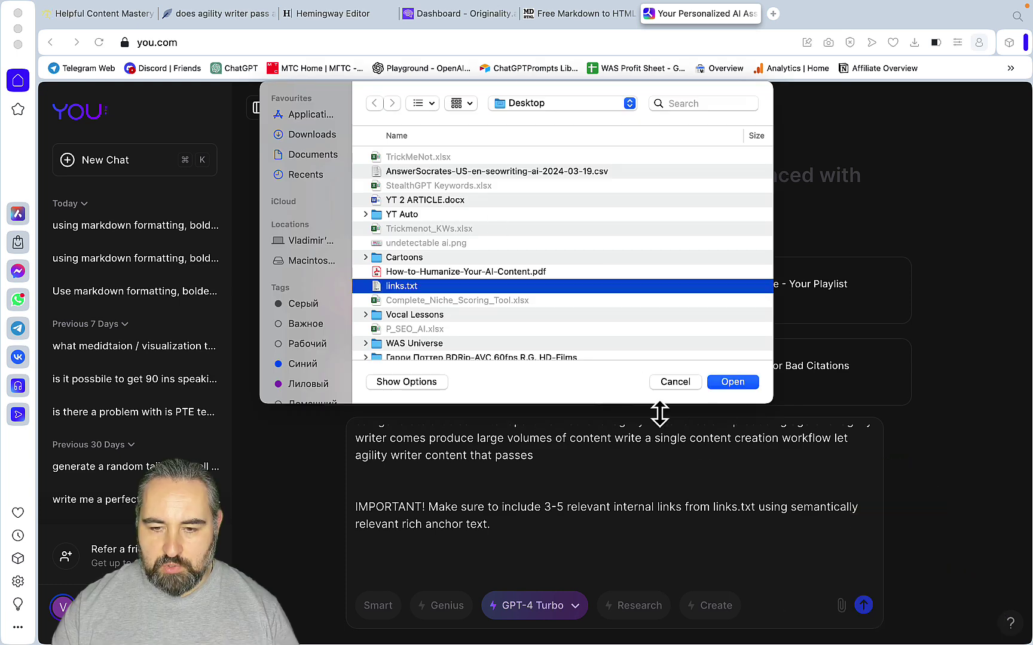
pyautogui.click(741, 383)
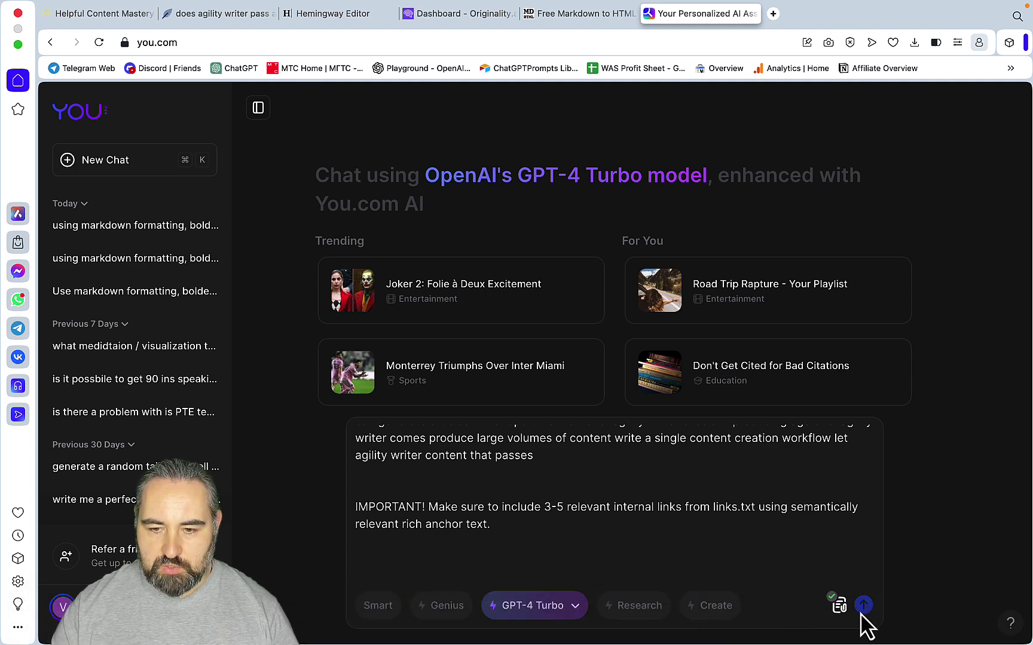
pyautogui.click(865, 605)
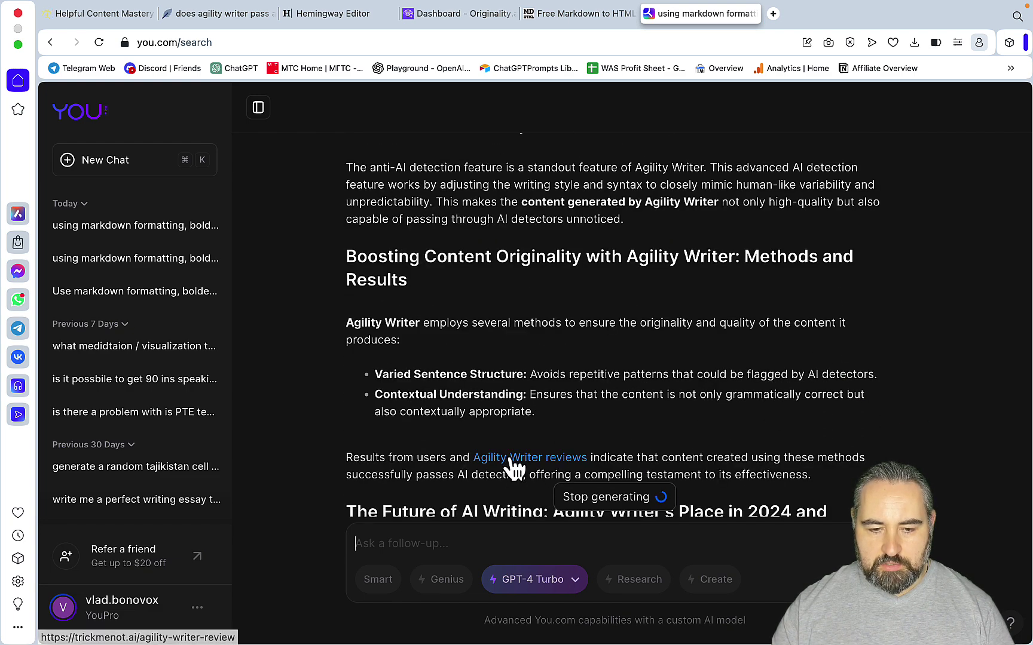
# - Convert GPT-4 Turbo's markdown answer to HTML in markdowntohtml.com and select the rendered article
pyautogui.scroll(10, 765, 438)
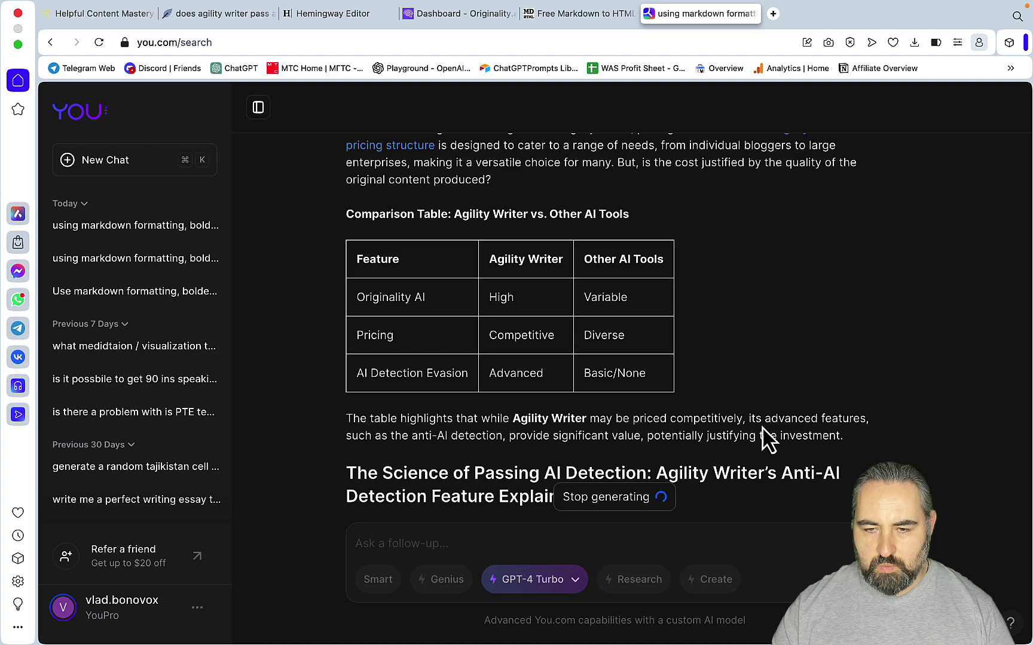
pyautogui.scroll(-15, 795, 431)
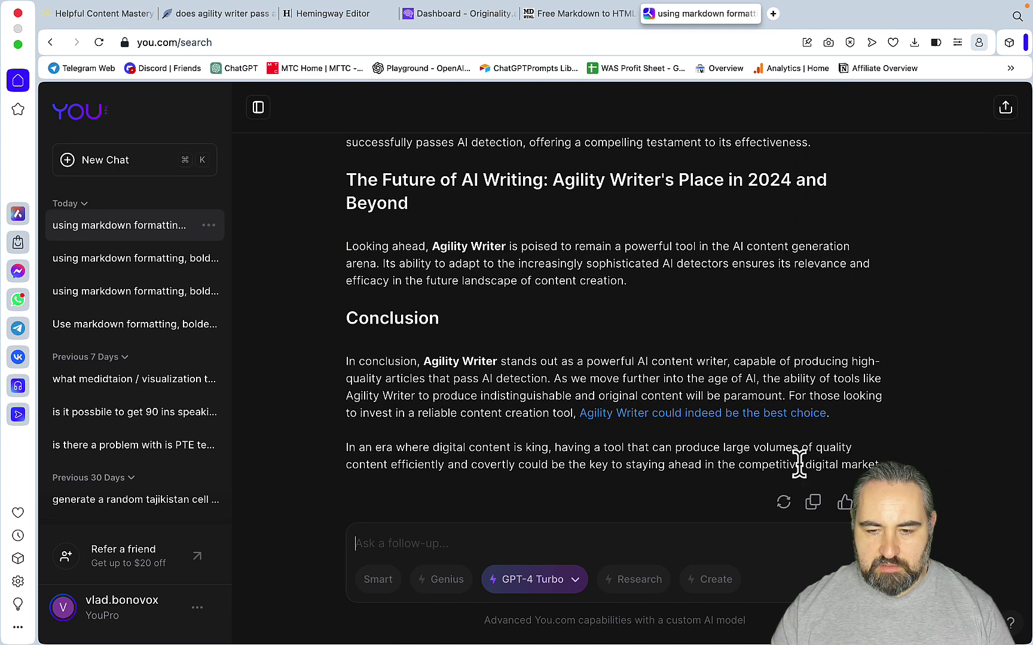
pyautogui.click(561, 14)
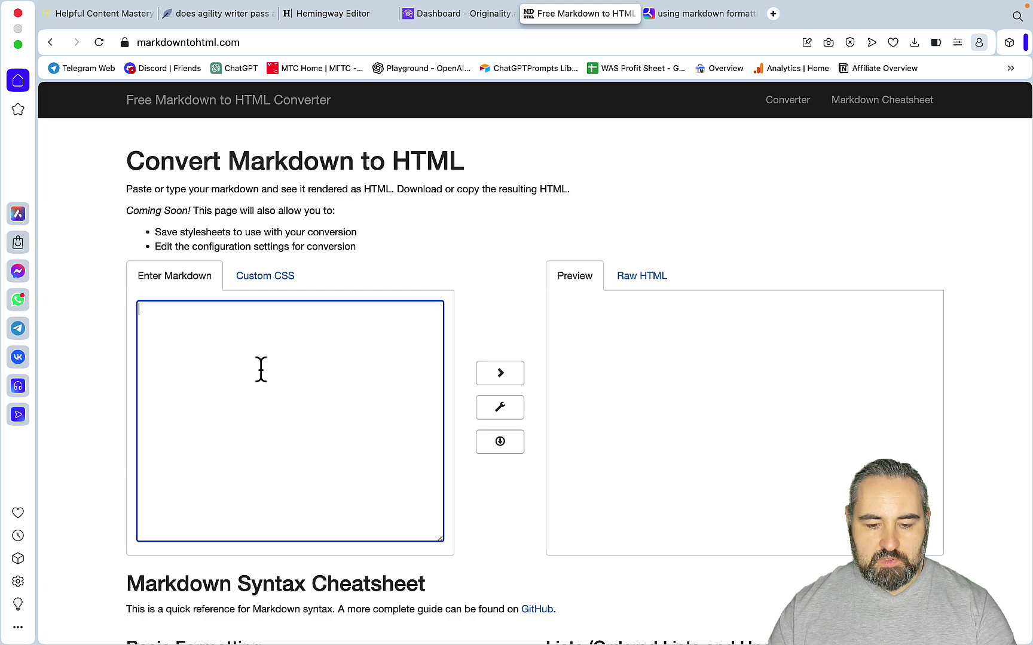
pyautogui.press('super+v')
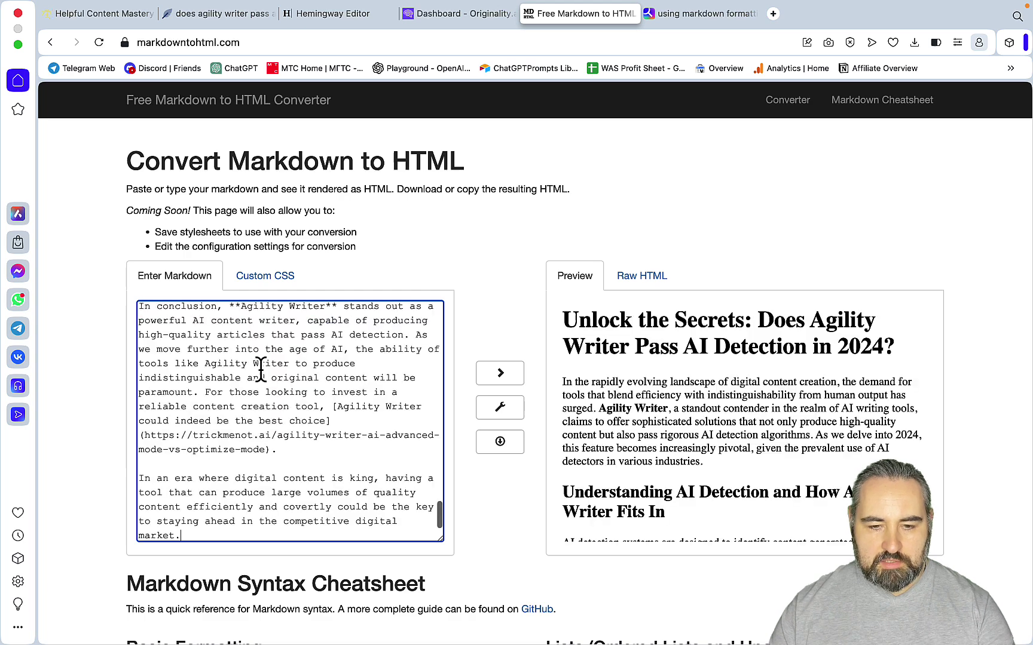
pyautogui.click(605, 411)
pyautogui.press('super+a')
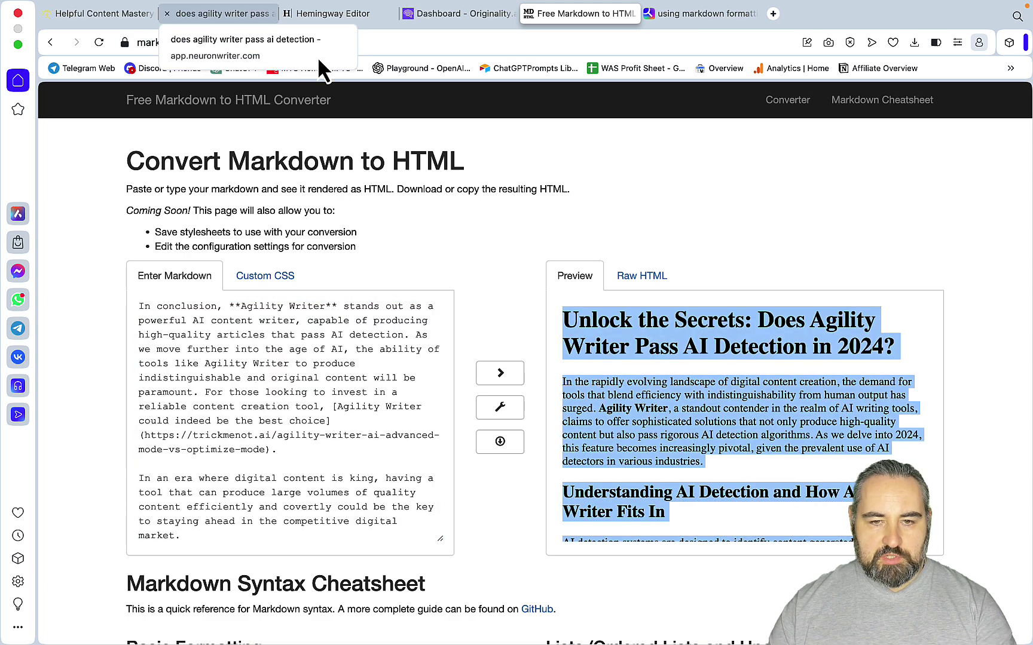
# - Read the NeuronWriter content score of 72 and the 586-word count for the GPT-4 Turbo article
pyautogui.click(227, 13)
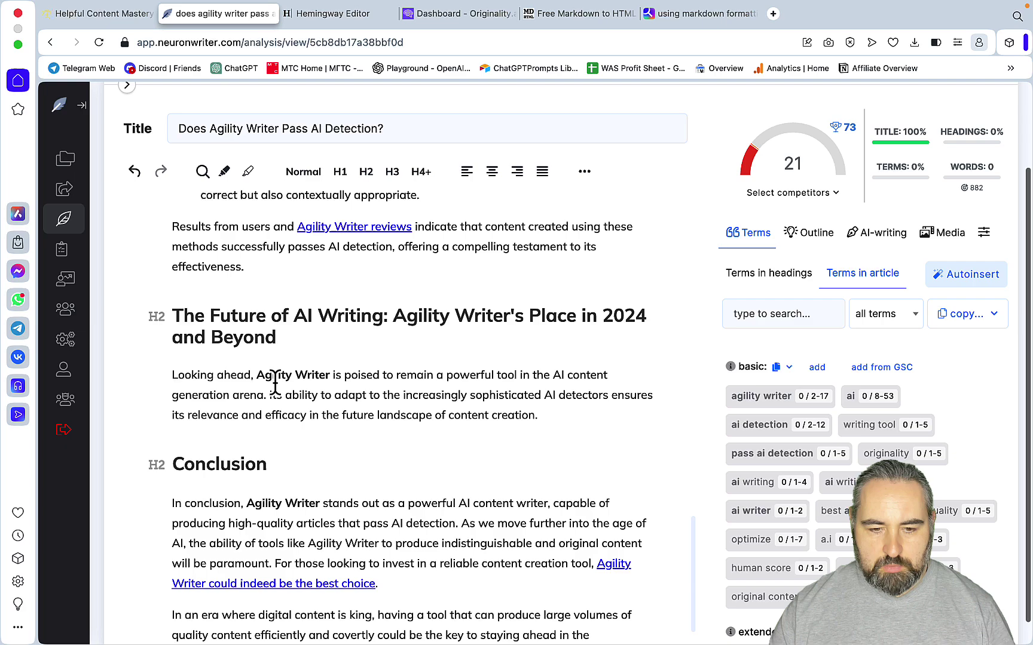
pyautogui.scroll(-1, 307, 489)
pyautogui.scroll(15, 306, 495)
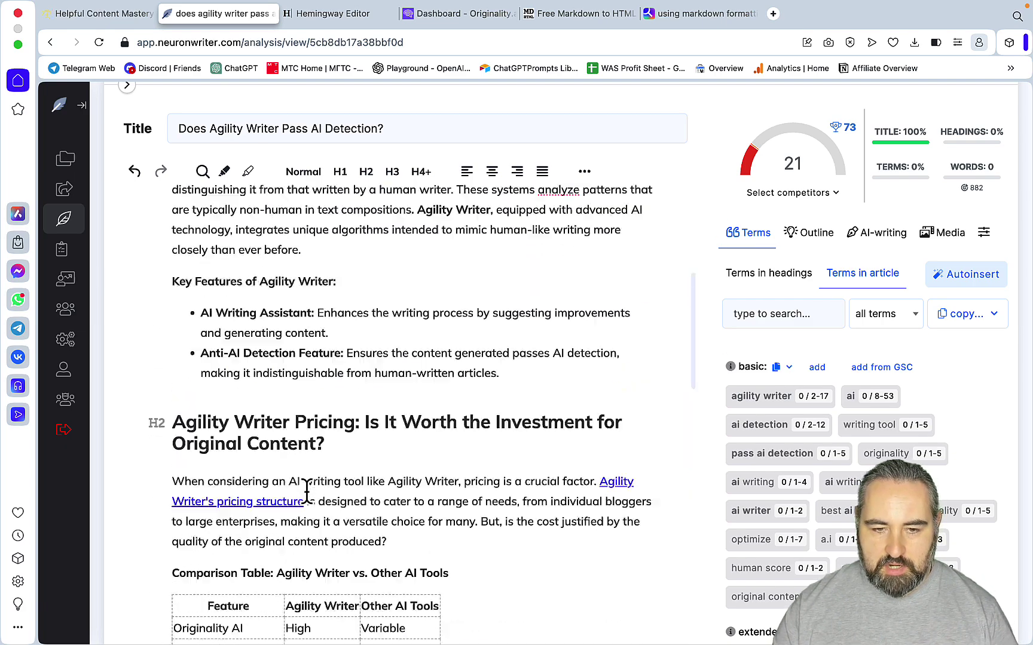
pyautogui.scroll(10, 307, 495)
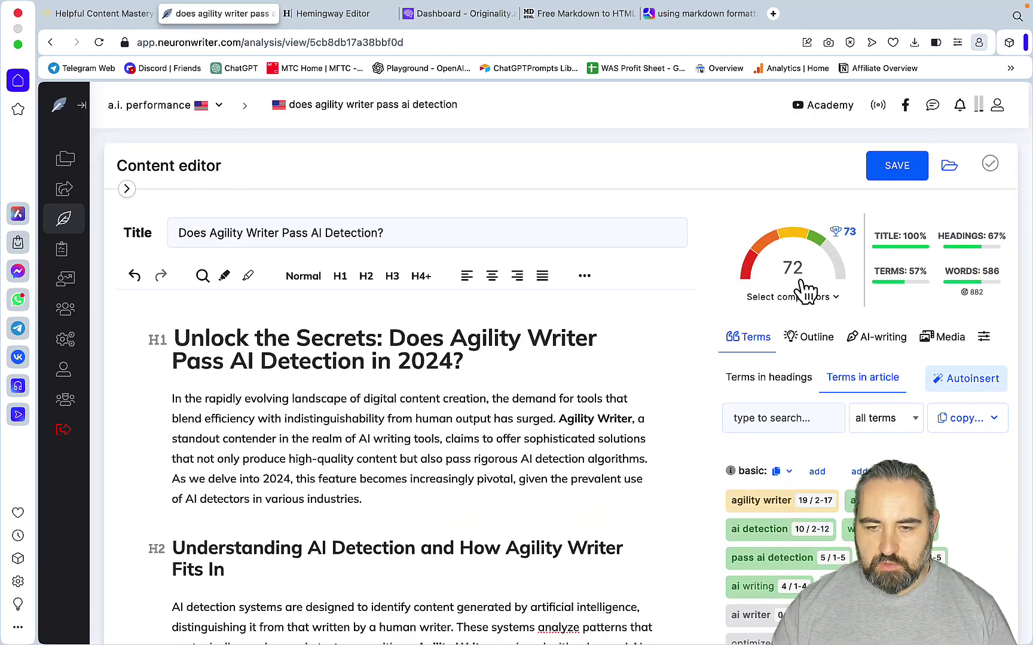
pyautogui.moveTo(842, 234)
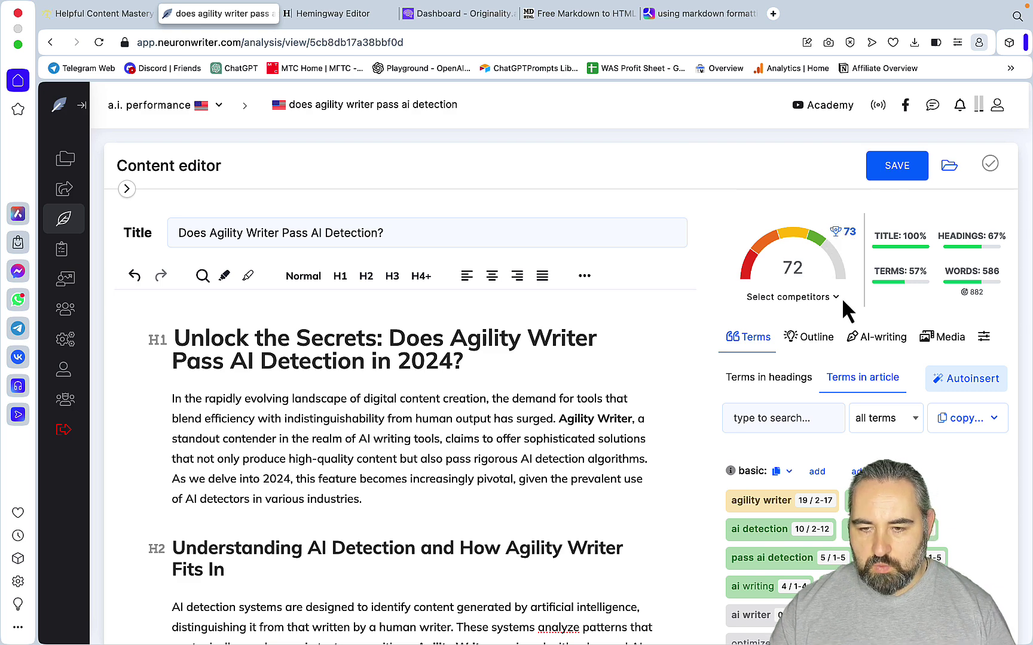
pyautogui.moveTo(969, 289)
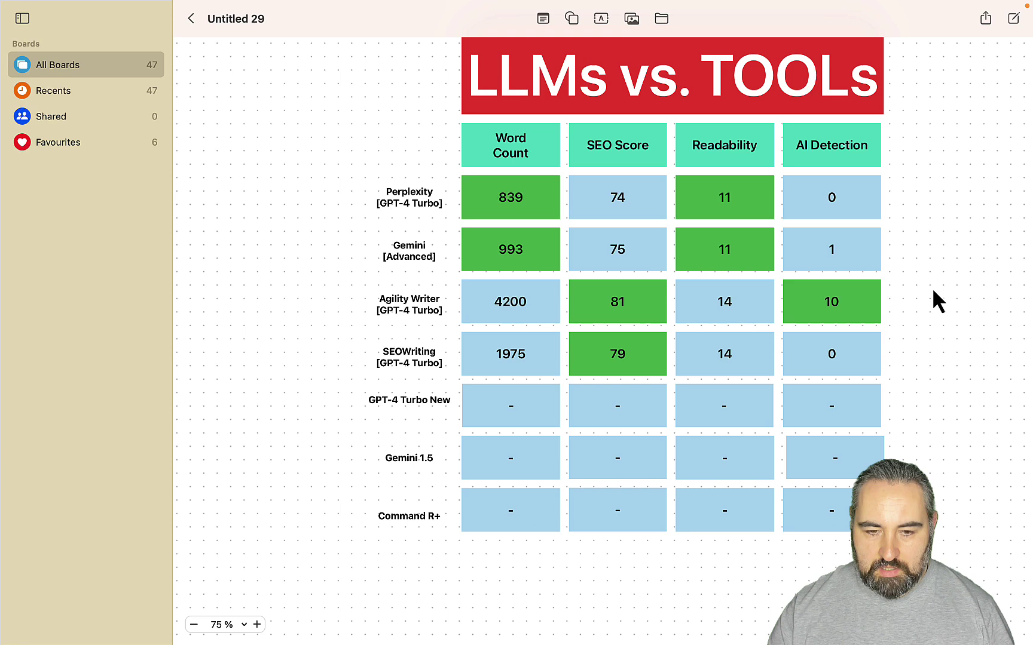
# - Enter SEO Score 72 and Word Count 586 in Freeform's GPT-4 Turbo New row
pyautogui.click(617, 406)
pyautogui.click(616, 407)
pyautogui.press('Delete')
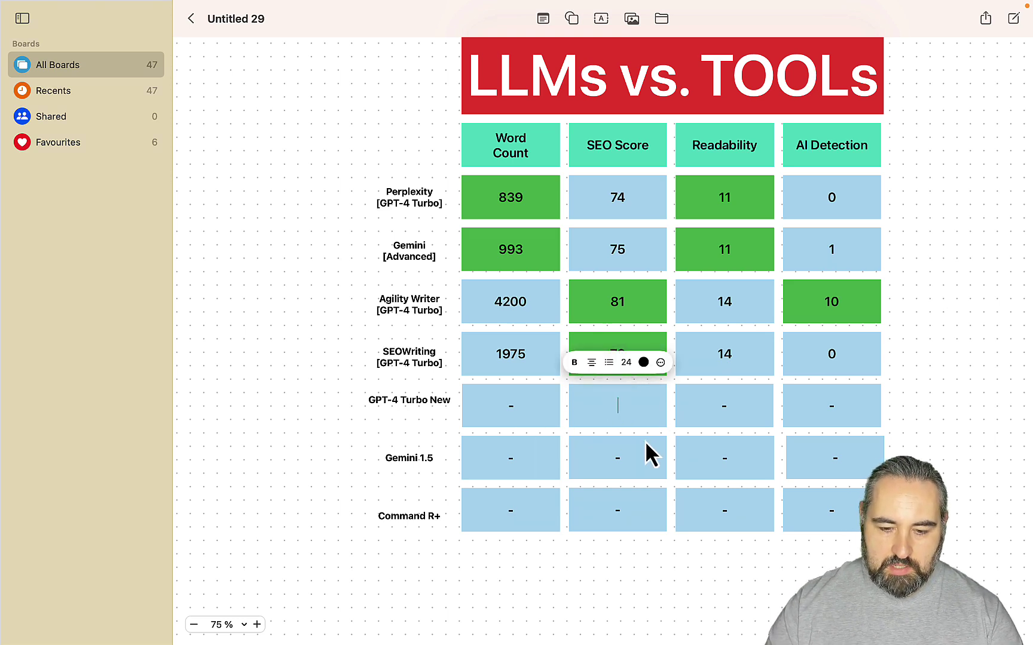
pyautogui.write('72')
pyautogui.doubleClick(512, 406)
pyautogui.press('BackSpace')
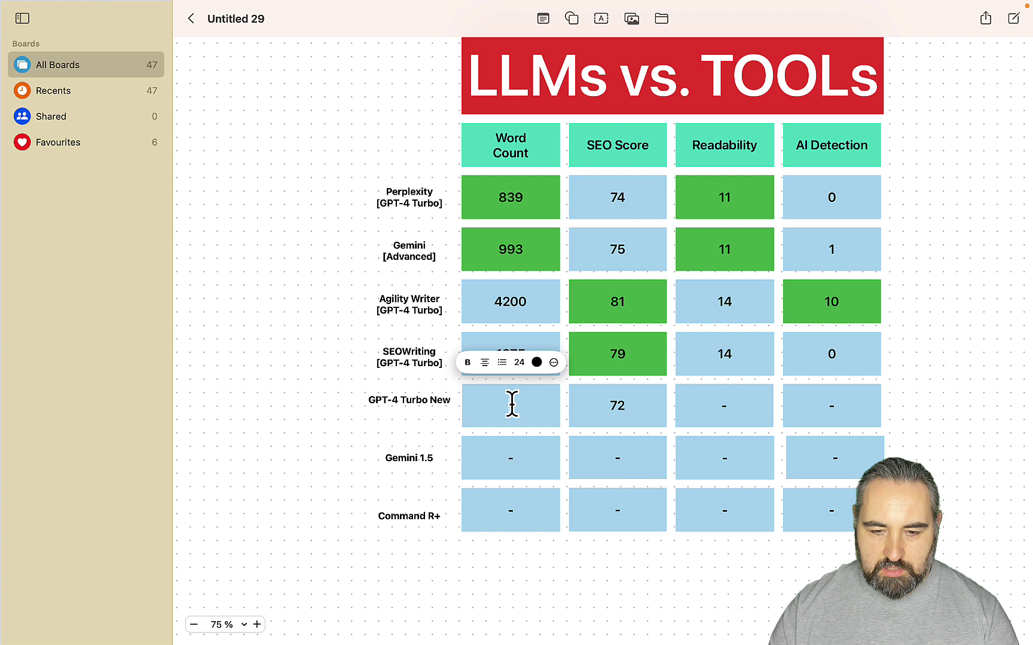
pyautogui.write('586')
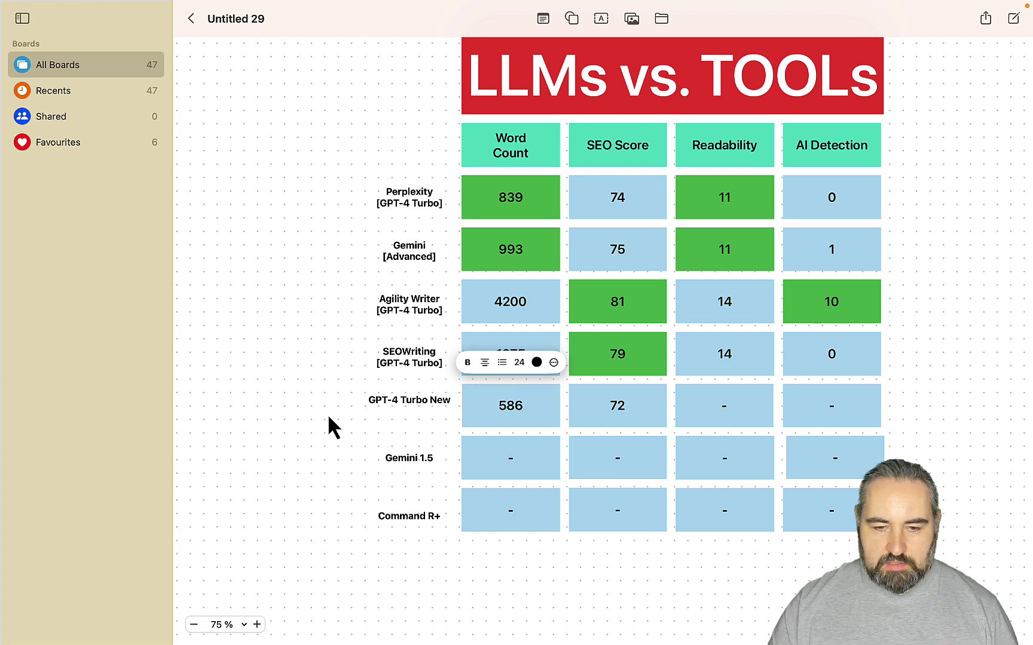
pyautogui.click(329, 417)
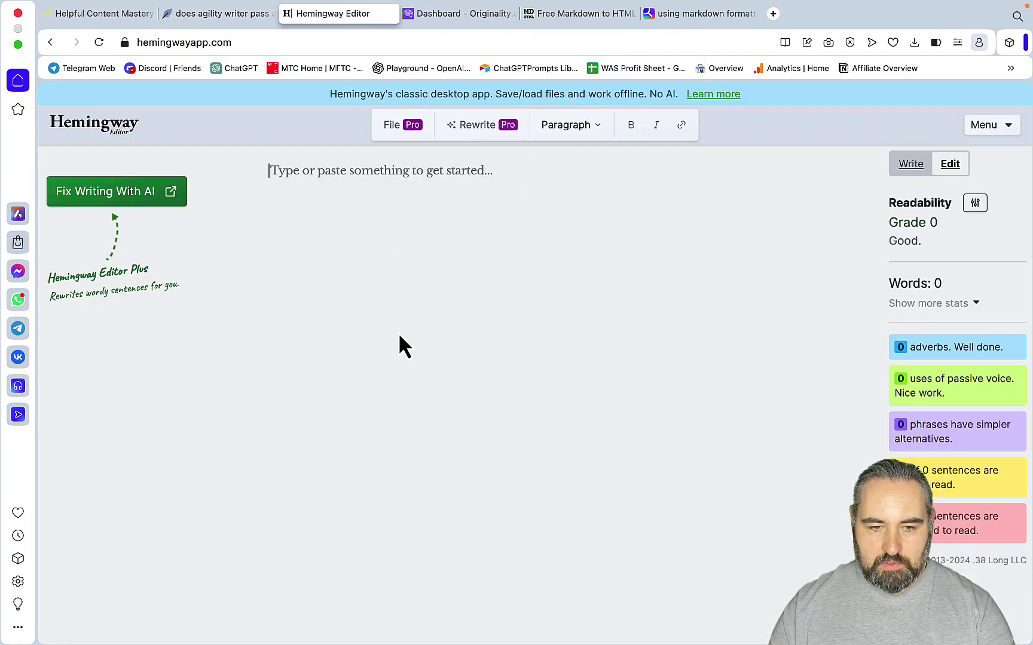
# - Paste the article into the readability checker and begin editing the GPT-4 Turbo New Readability cell
pyautogui.press('super+v')
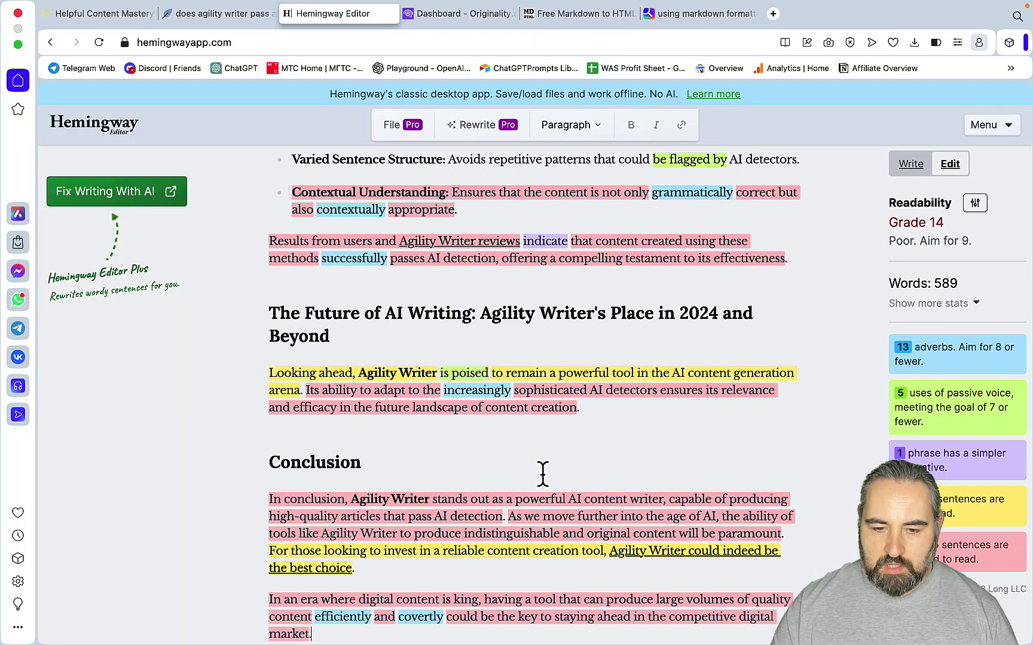
pyautogui.scroll(20, 542, 472)
pyautogui.moveTo(534, 622)
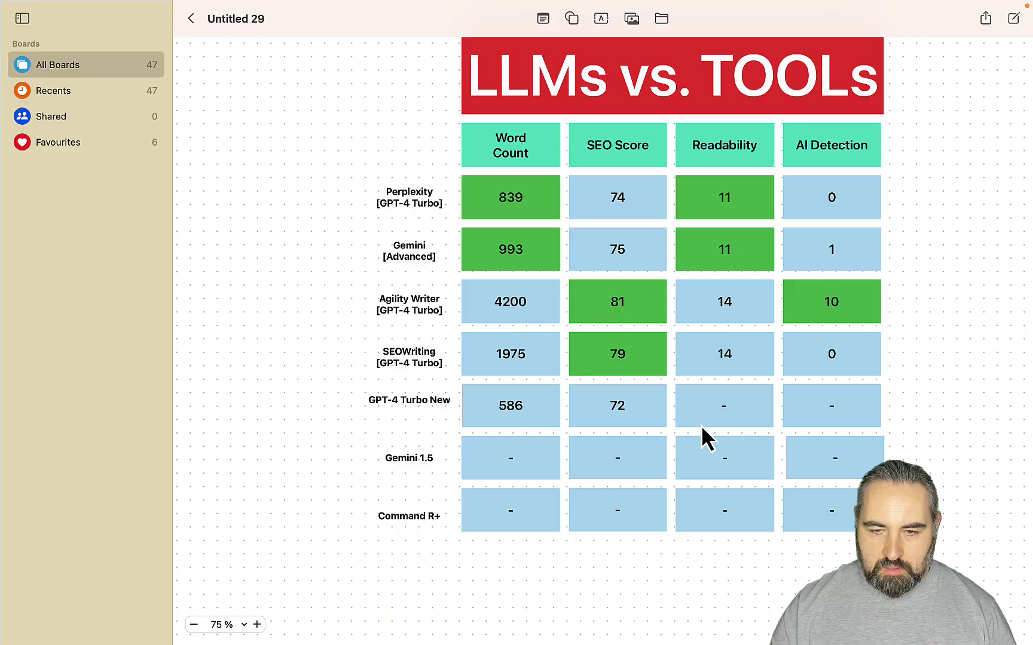
pyautogui.doubleClick(722, 414)
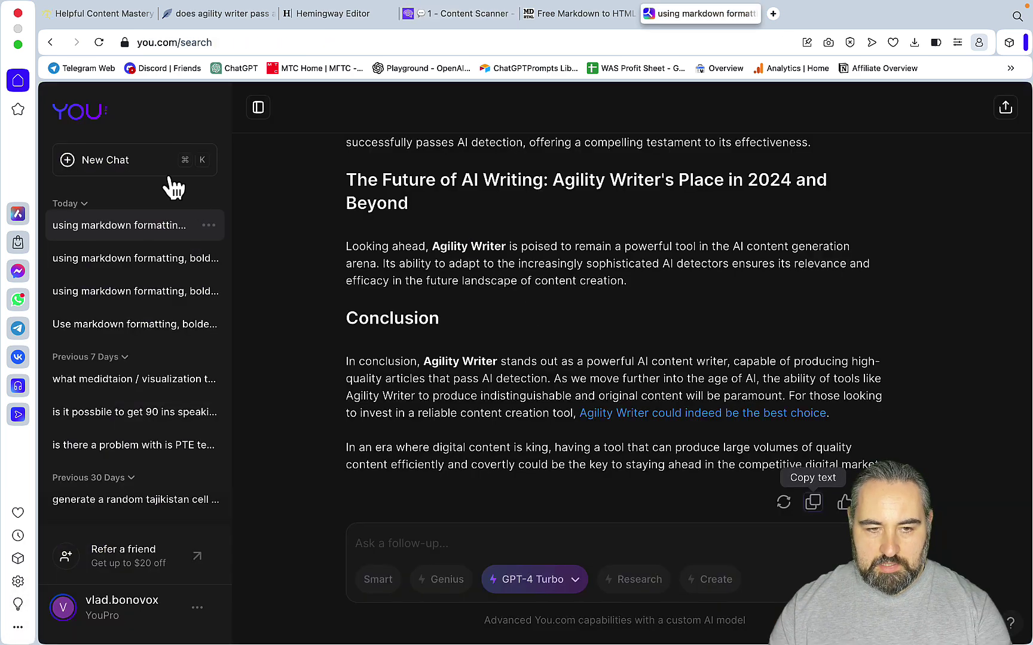
# - Start a new You.com chat and attach links.txt to the prompt
pyautogui.click(157, 174)
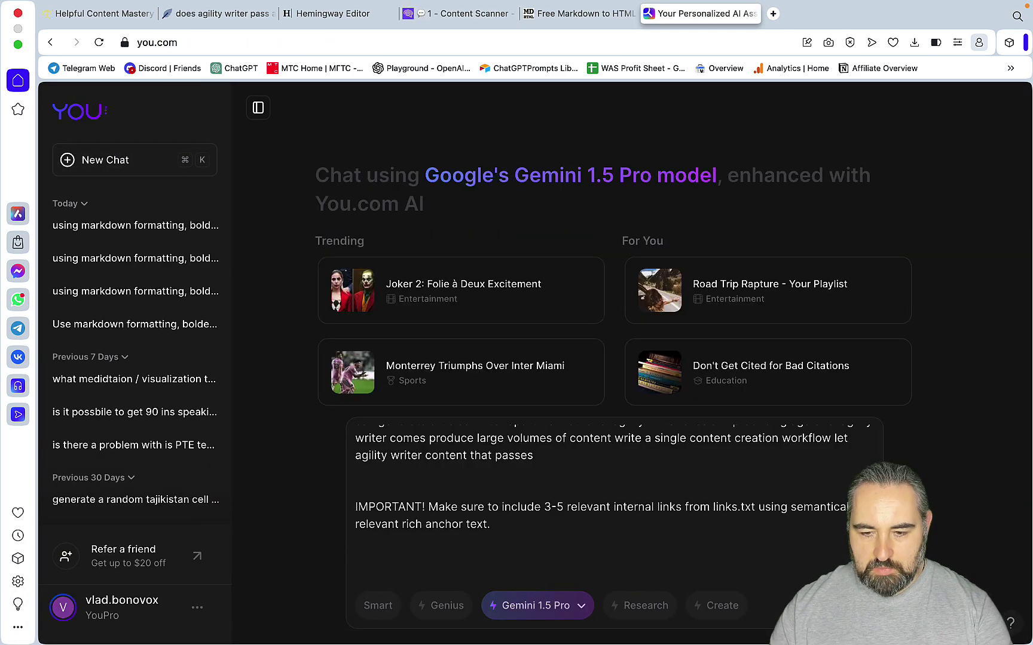
pyautogui.click(822, 606)
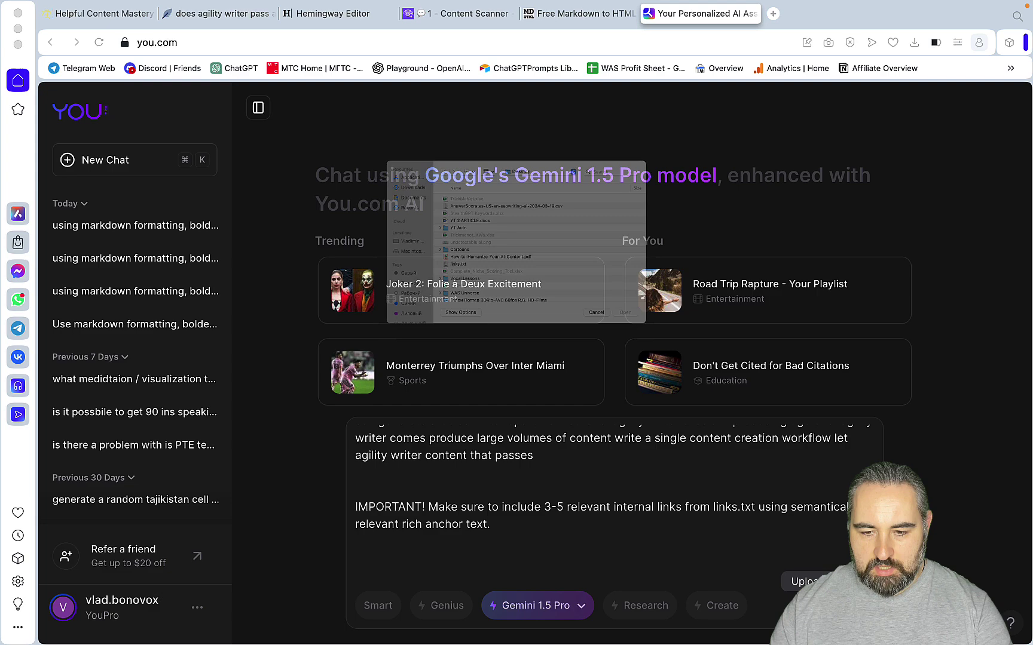
pyautogui.rightClick(414, 290)
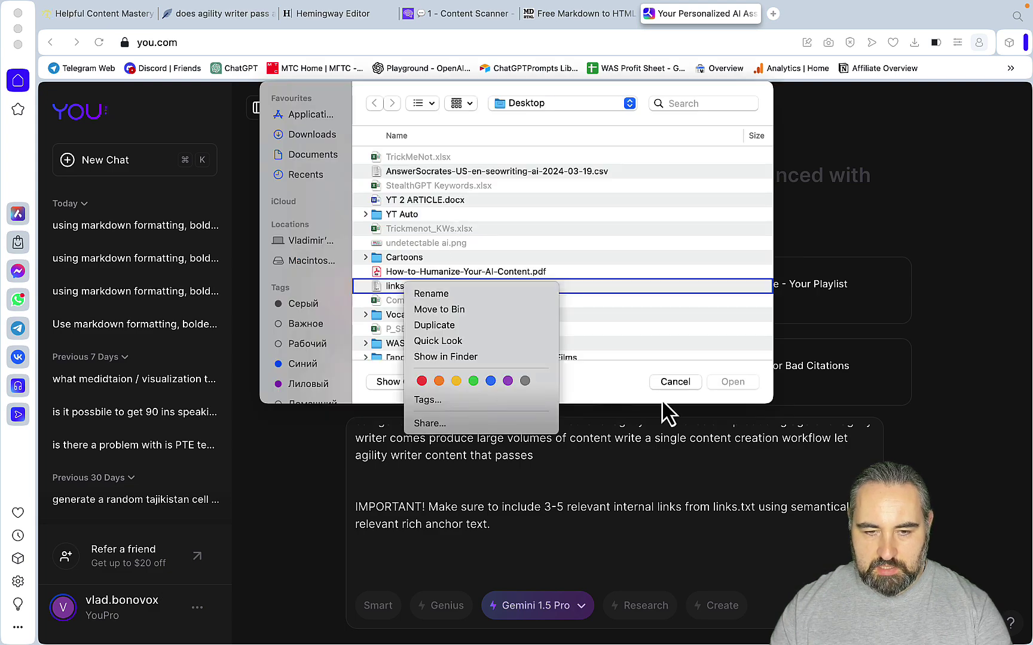
pyautogui.click(414, 285)
pyautogui.click(411, 286)
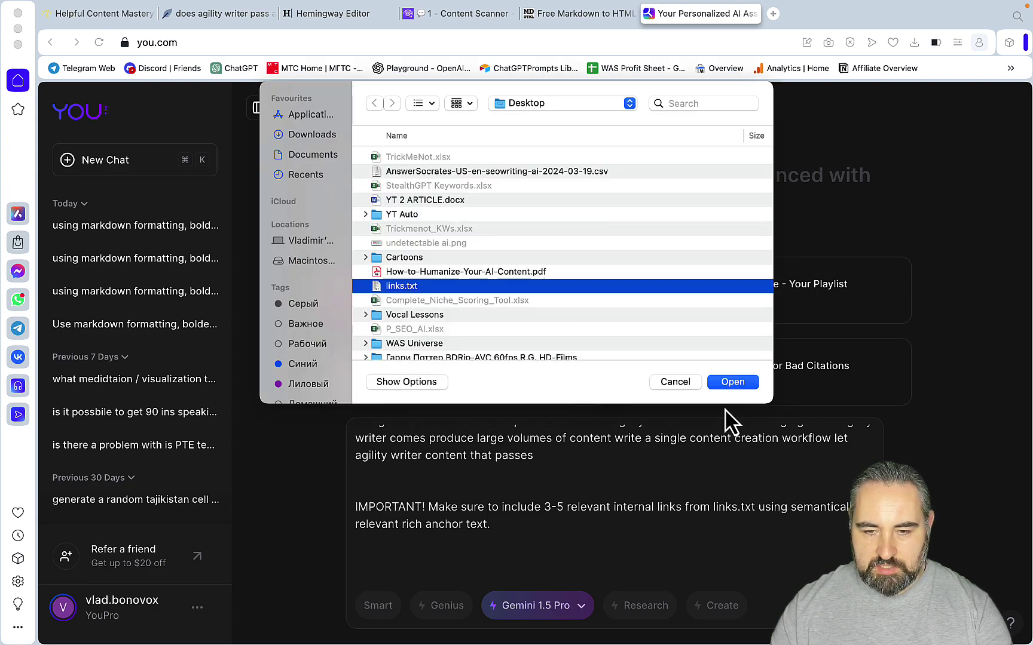
pyautogui.click(733, 381)
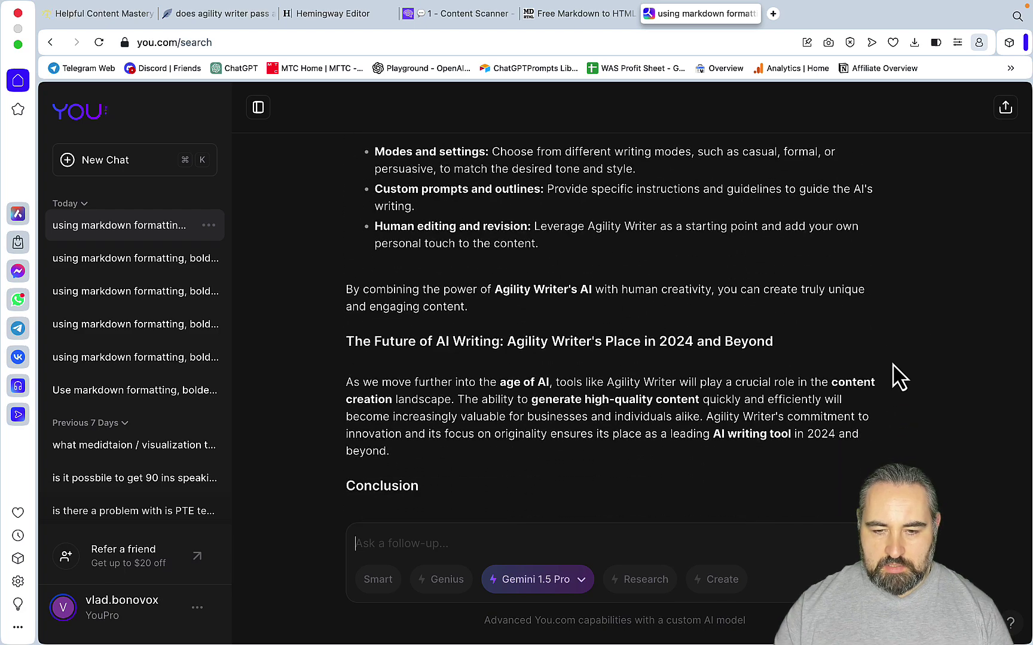
pyautogui.scroll(20, 900, 376)
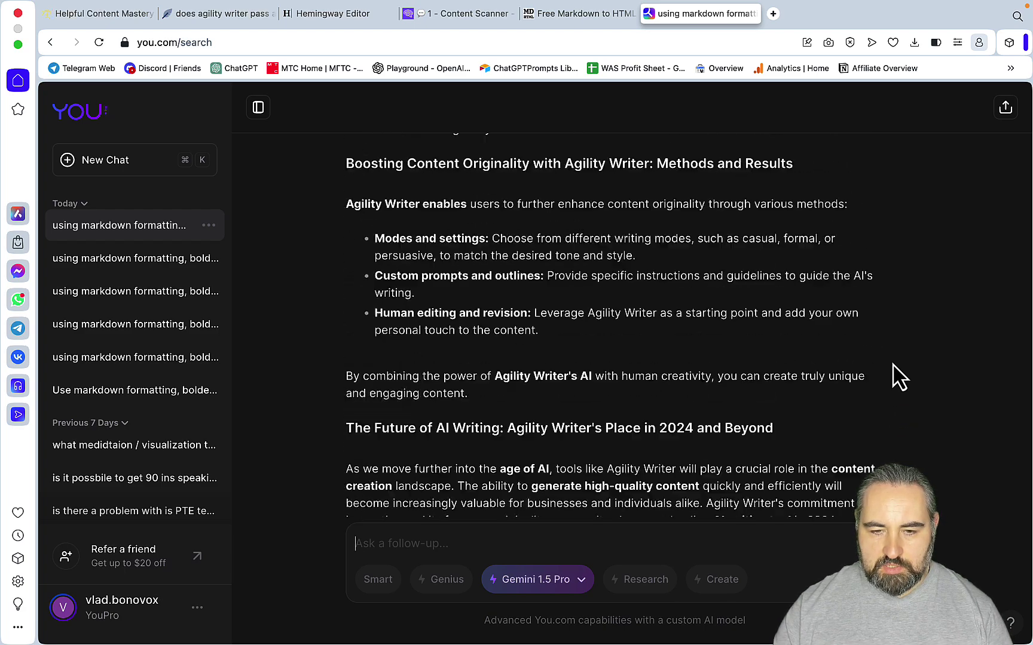
pyautogui.scroll(-20, 899, 376)
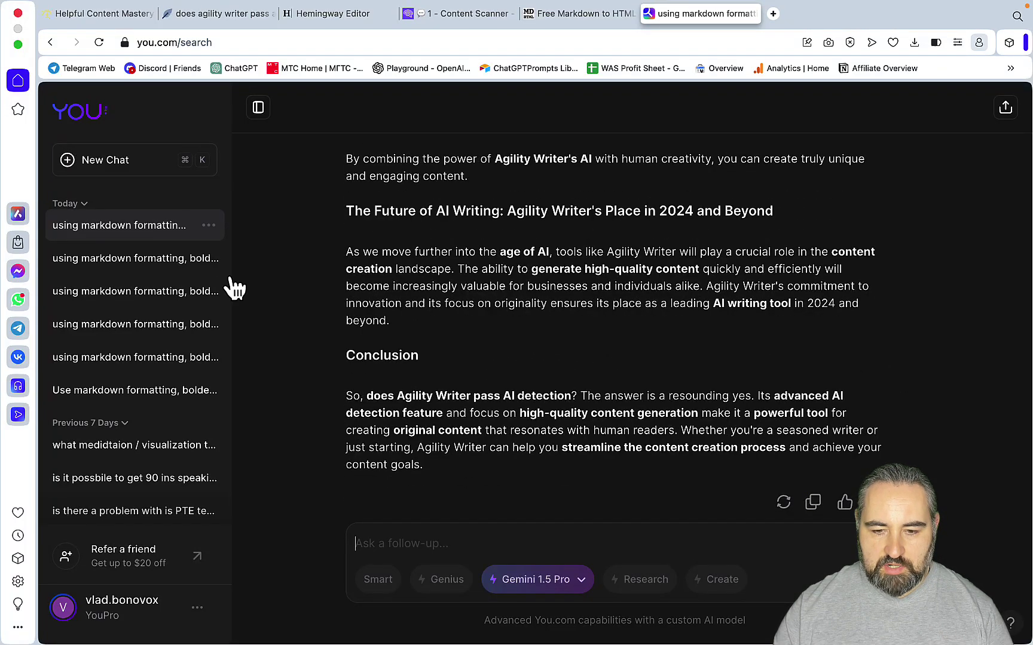
# - Send the article prompt to Gemini 1.5 Pro and copy its generated article
pyautogui.click(135, 168)
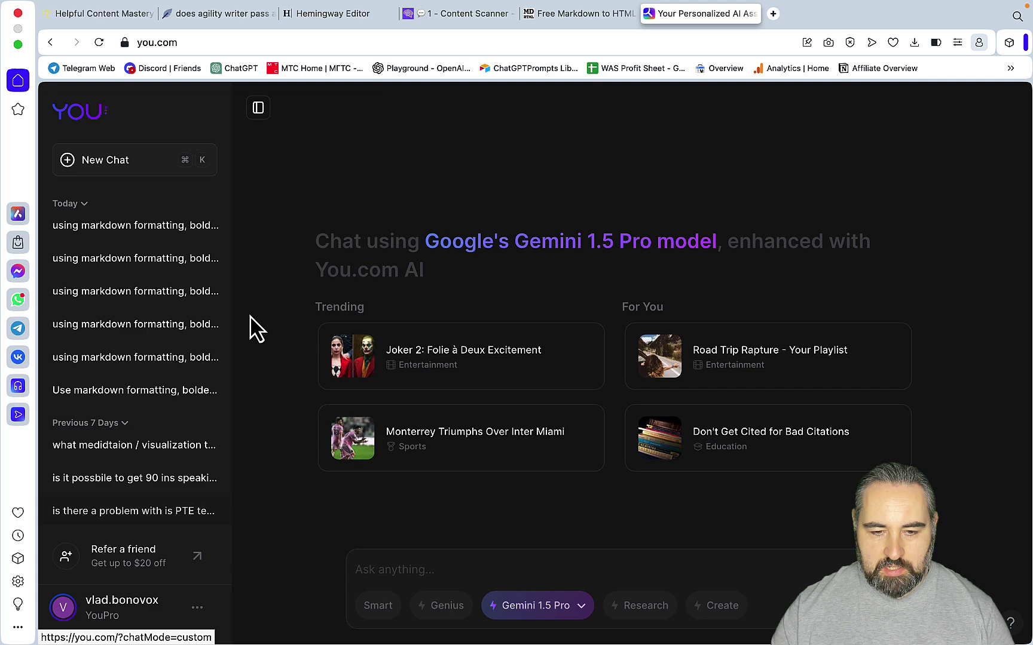
pyautogui.press('super+v')
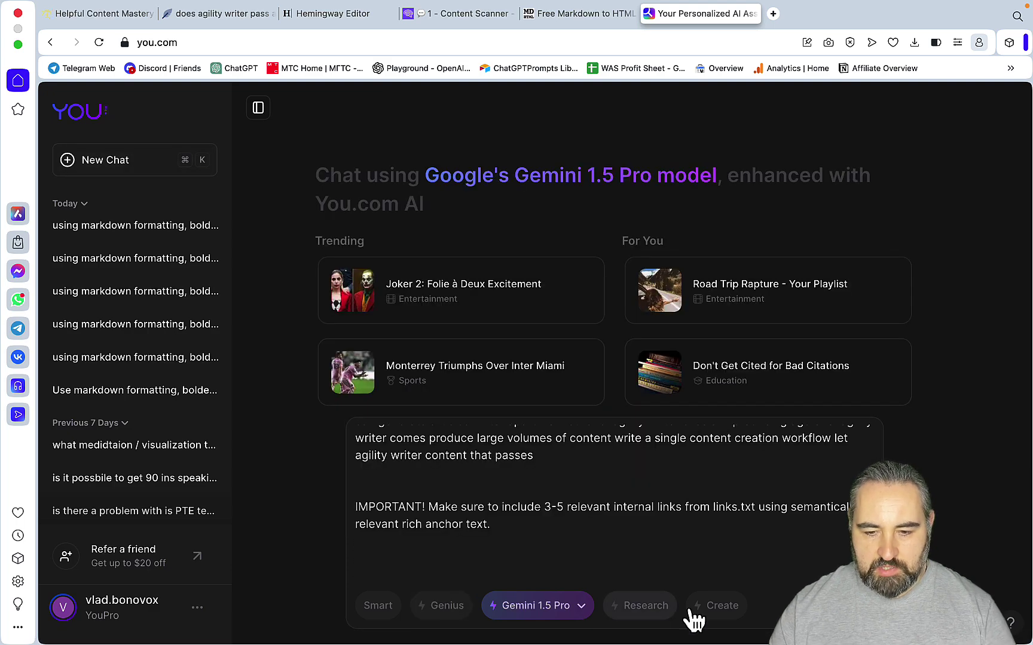
pyautogui.press('Return')
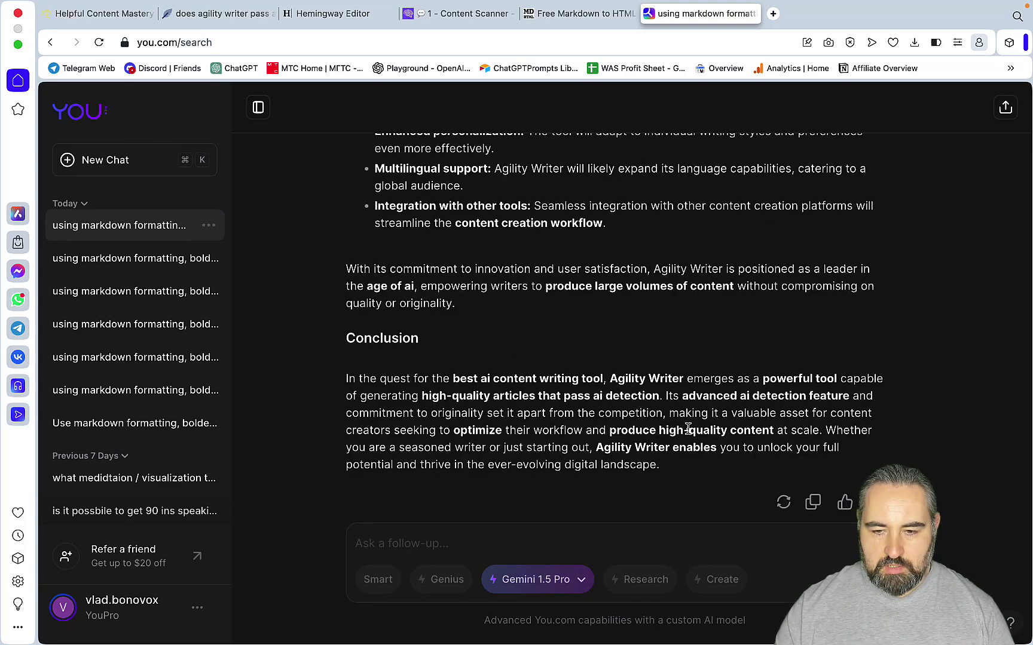
pyautogui.click(813, 504)
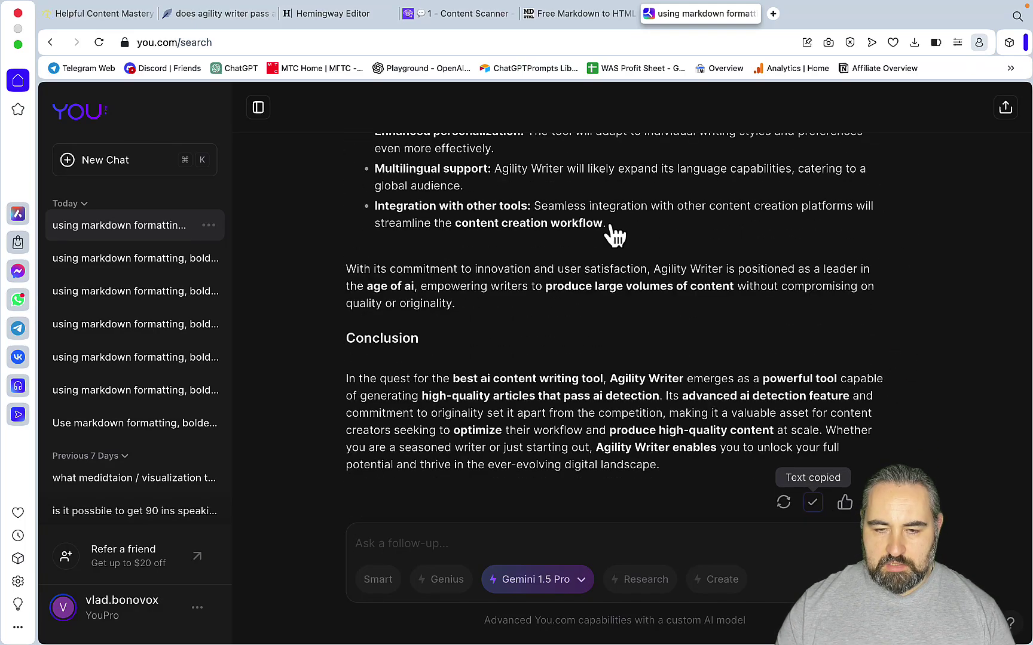
# - Convert the Gemini markdown to formatted HTML and replace the article in NeuronWriter's editor with it
pyautogui.click(574, 14)
pyautogui.click(276, 327)
pyautogui.press('super+a')
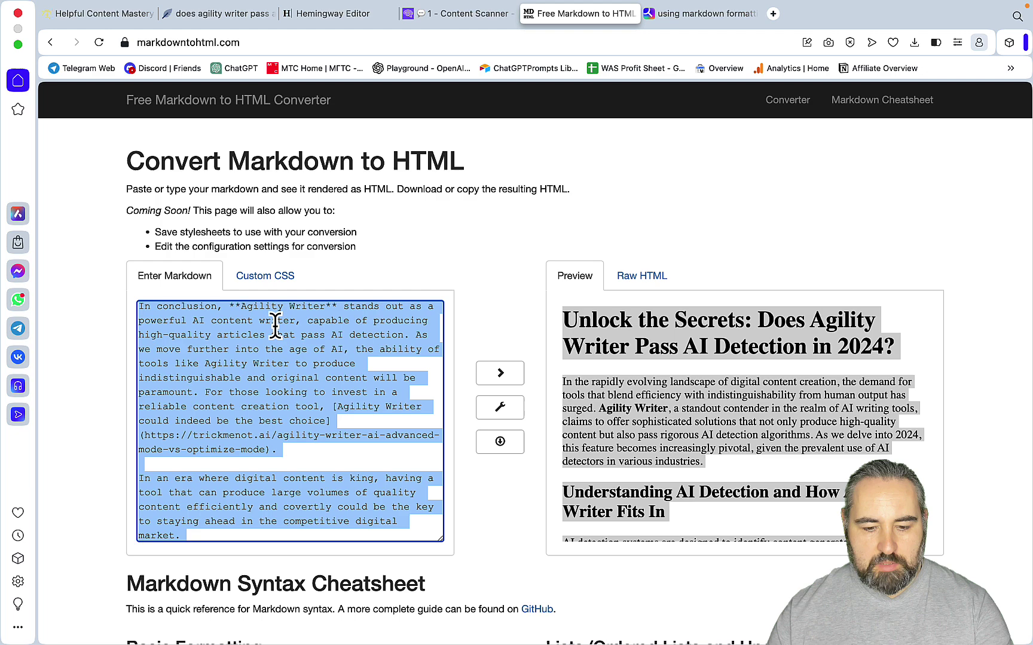
pyautogui.press('super+v')
pyautogui.press('Tab')
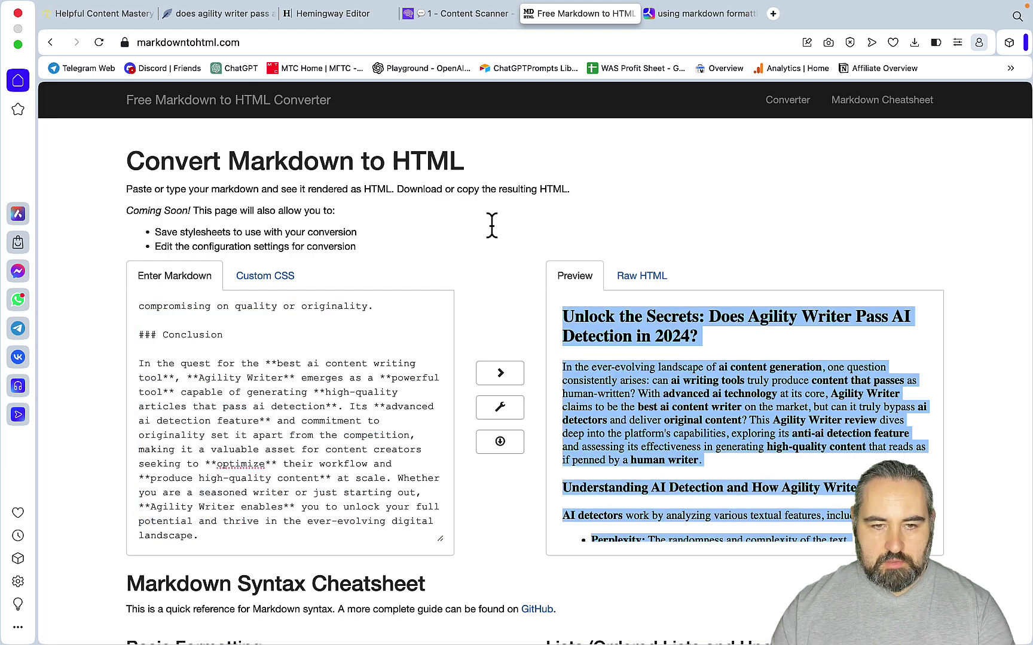
pyautogui.click(197, 15)
pyautogui.press('super+v')
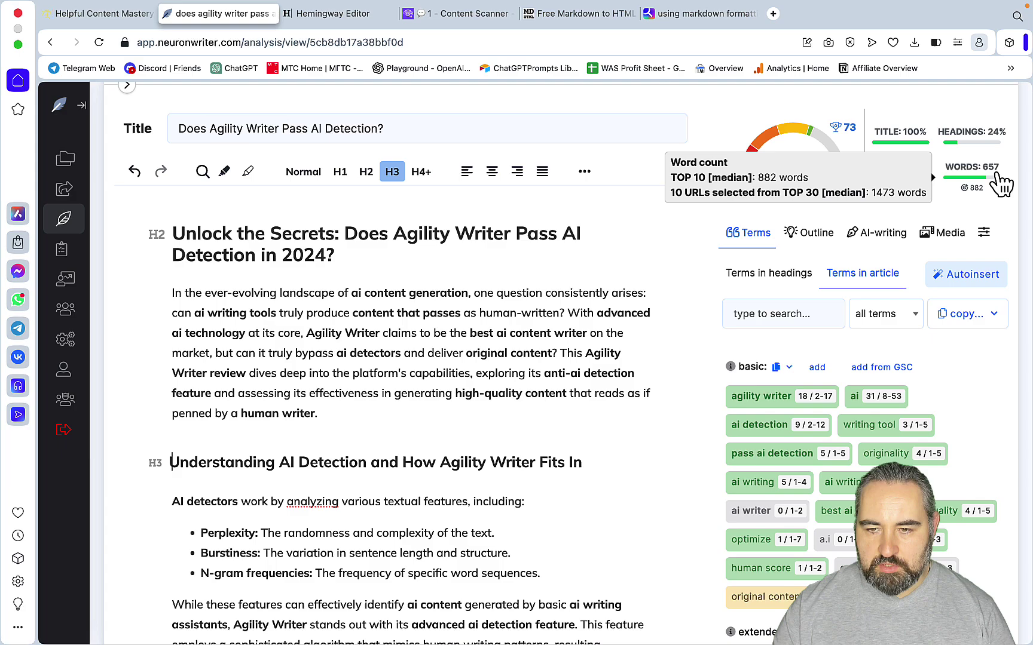
# - Check the Gemini article's Hemingway grade and enter 14 as Gemini 1.5's Readability in Freeform
pyautogui.hotkey('ctrl', 'Tab')
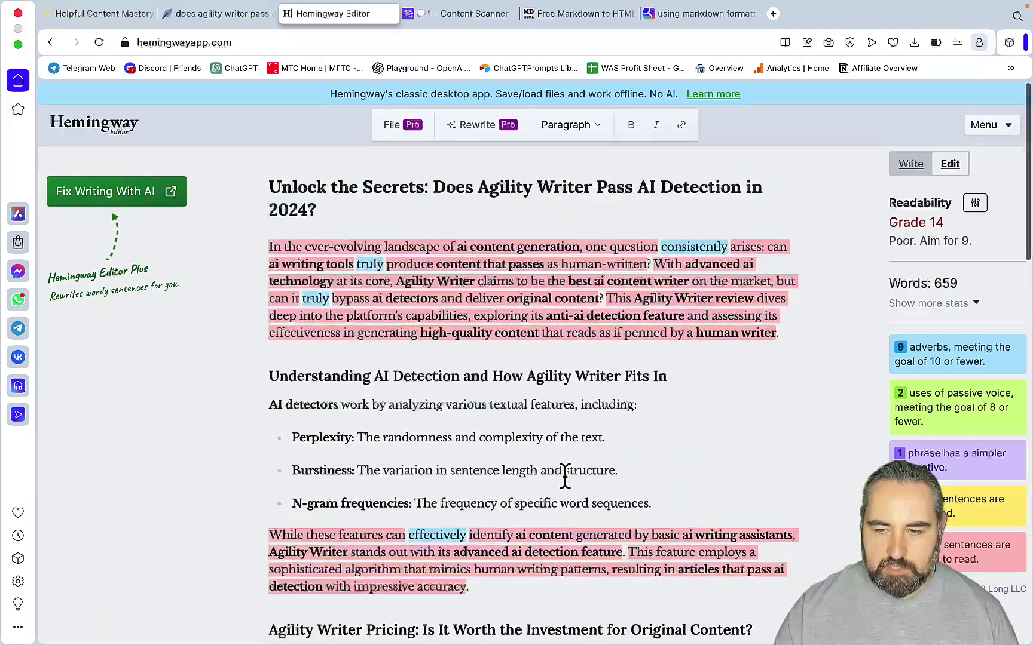
pyautogui.scroll(-15, 661, 422)
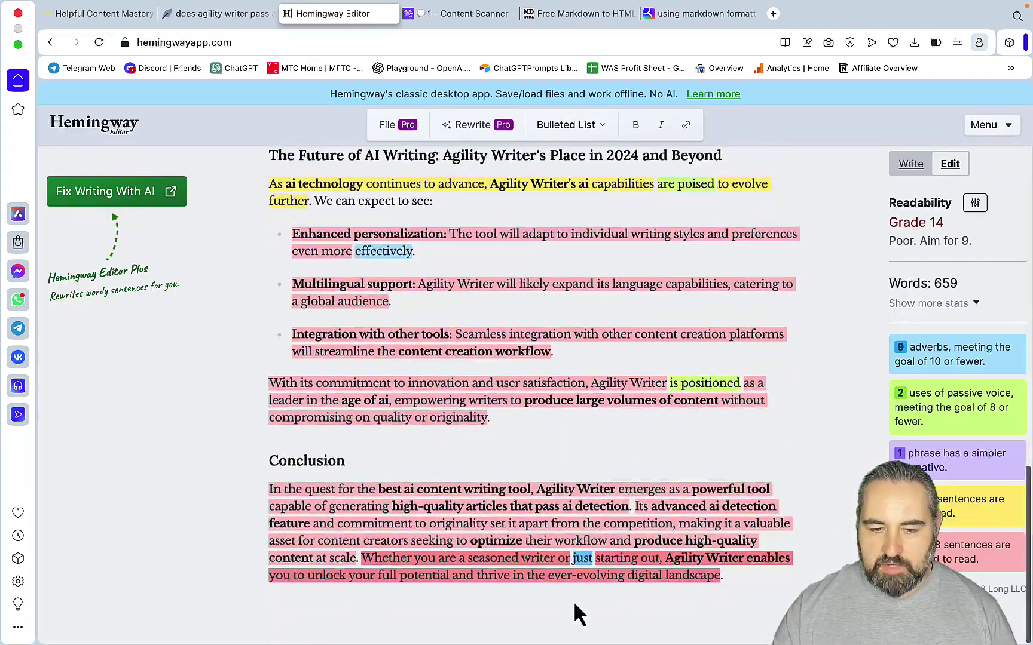
pyautogui.click(565, 637)
pyautogui.doubleClick(707, 517)
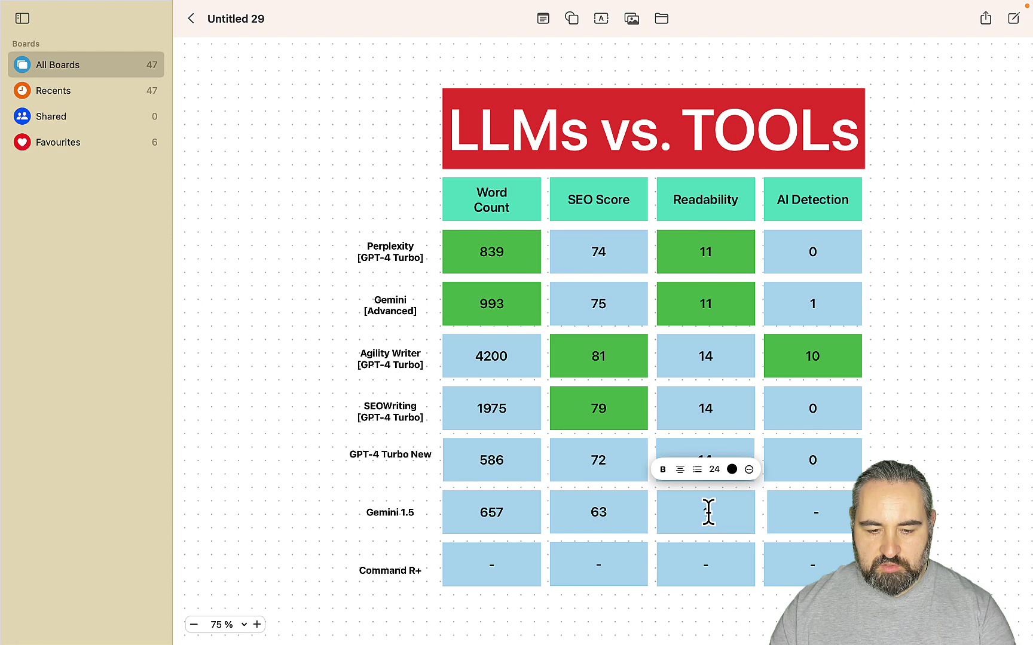
pyautogui.write('14')
pyautogui.click(810, 514)
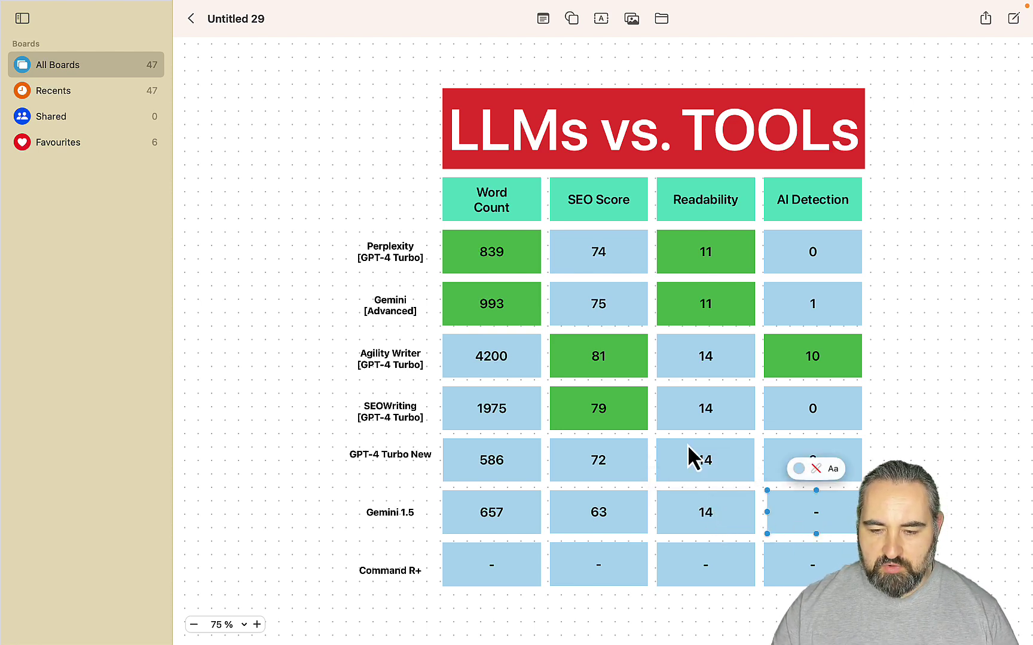
pyautogui.click(302, 619)
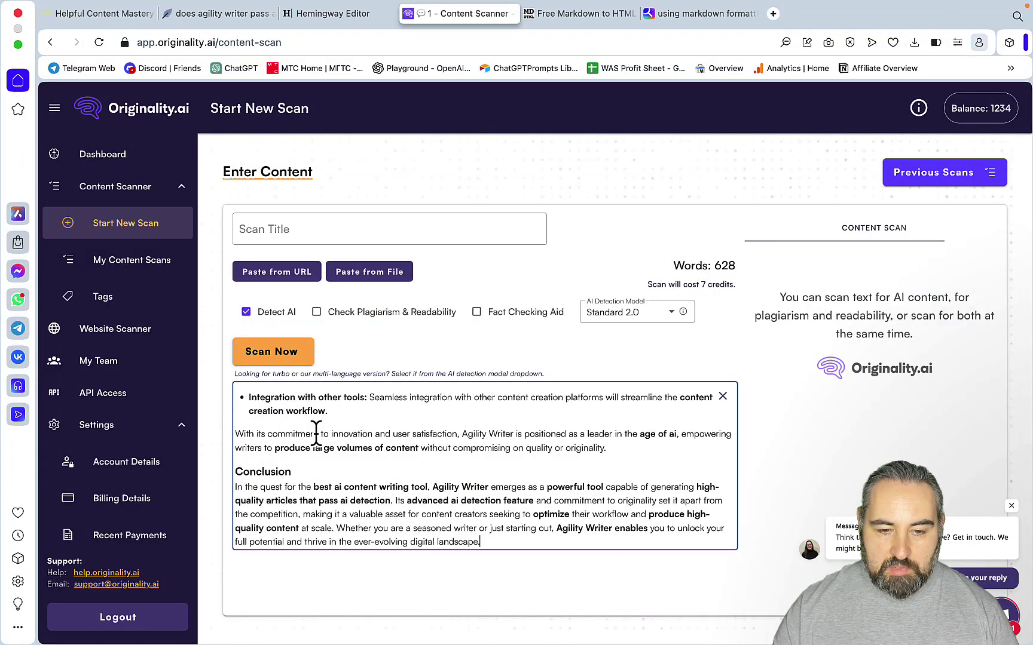
# - Scan the Gemini article in Originality.ai (100% AI, 0% original), then begin a blank new scan
pyautogui.click(272, 352)
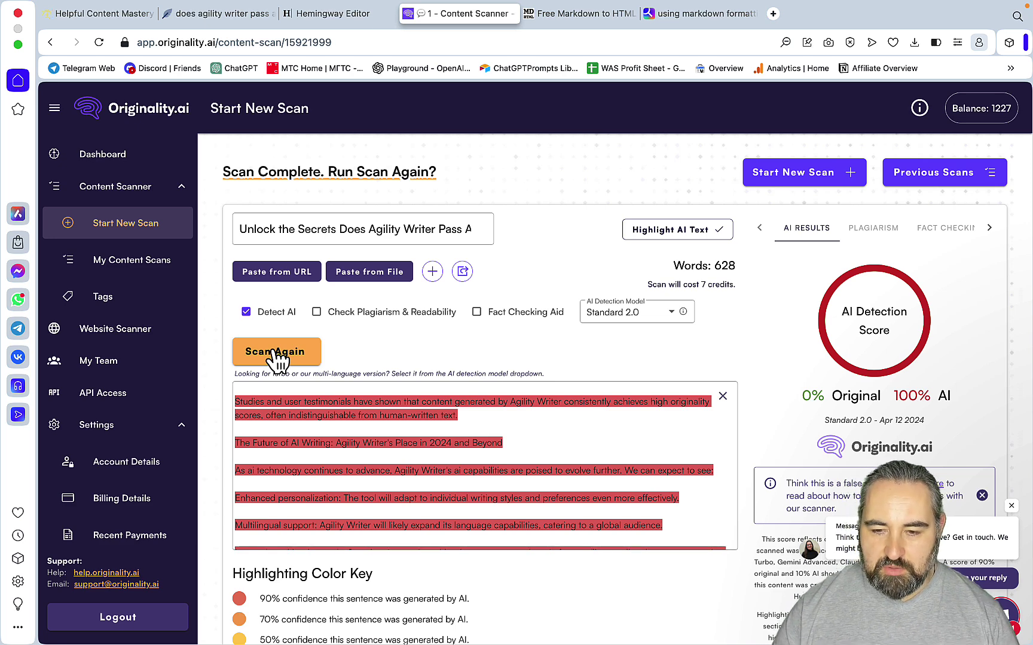
pyautogui.moveTo(678, 621)
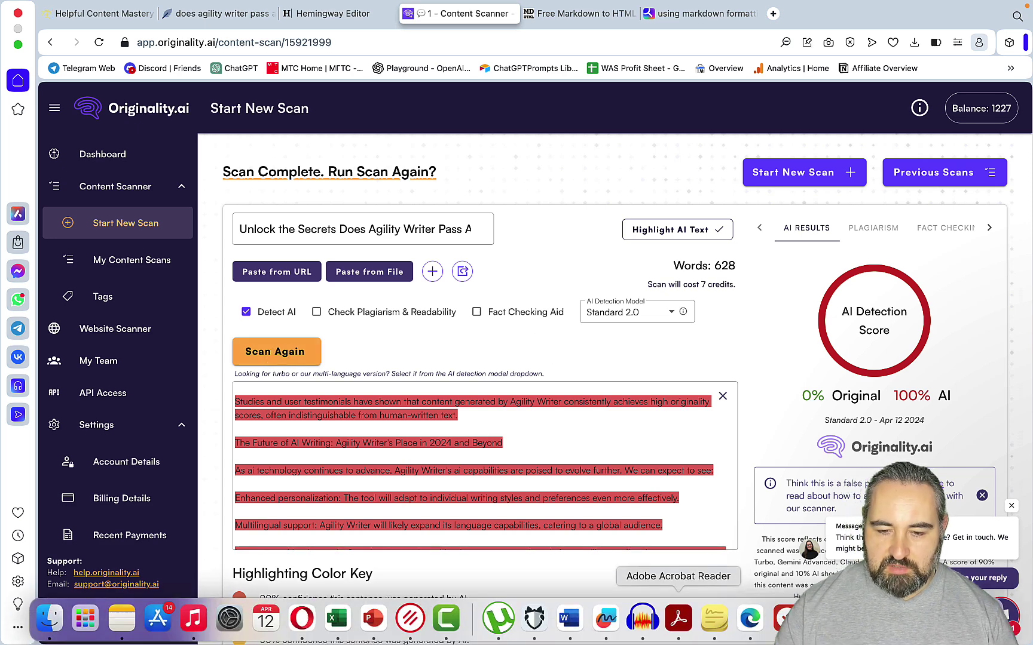
pyautogui.click(608, 624)
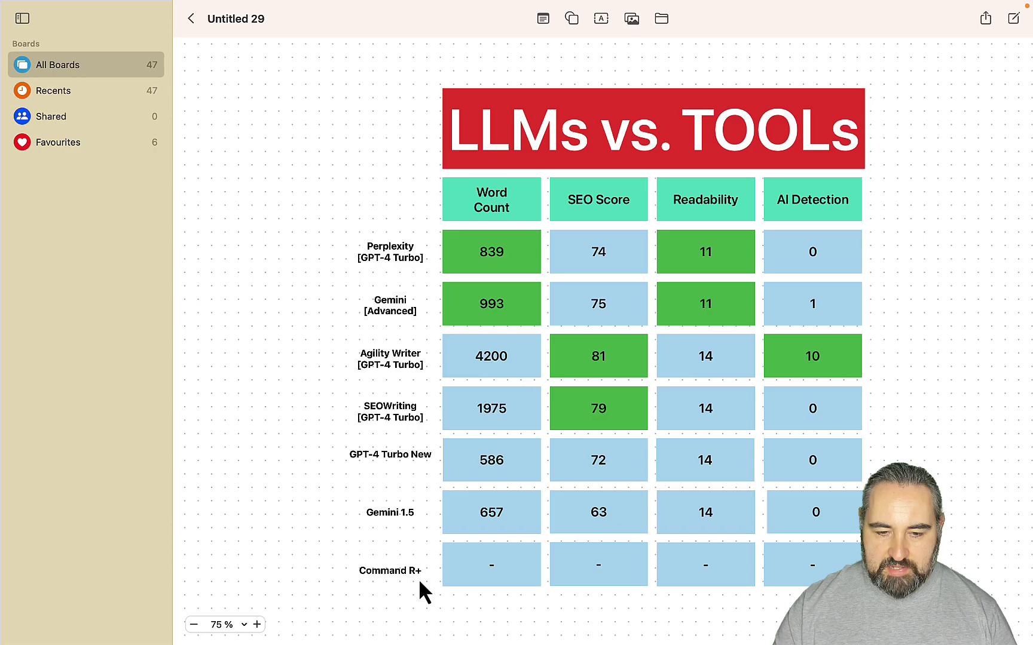
pyautogui.click(317, 629)
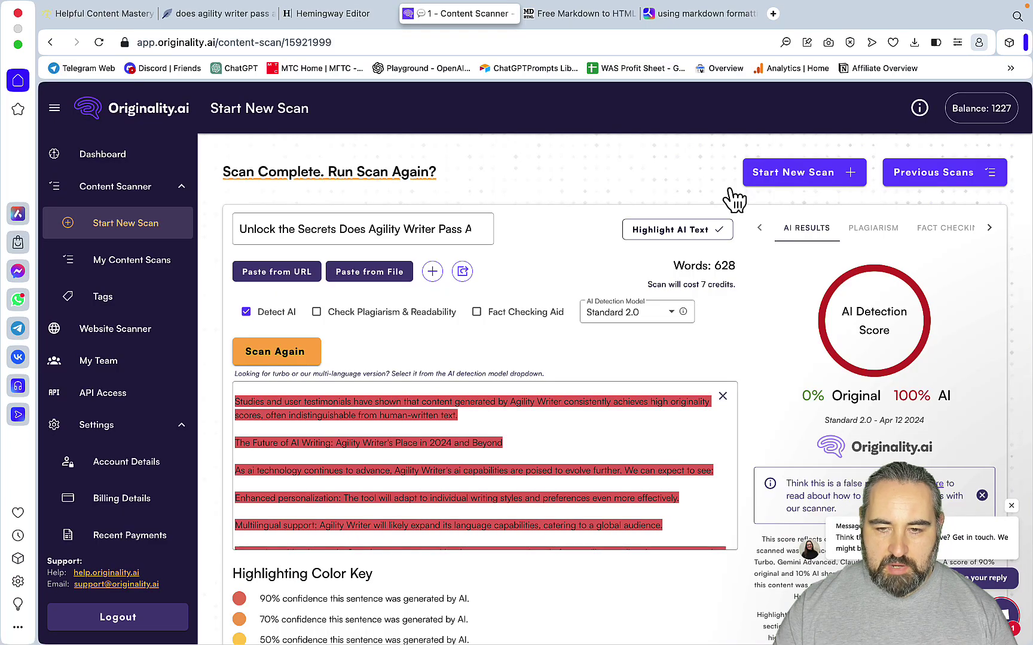
pyautogui.click(793, 179)
pyautogui.click(346, 407)
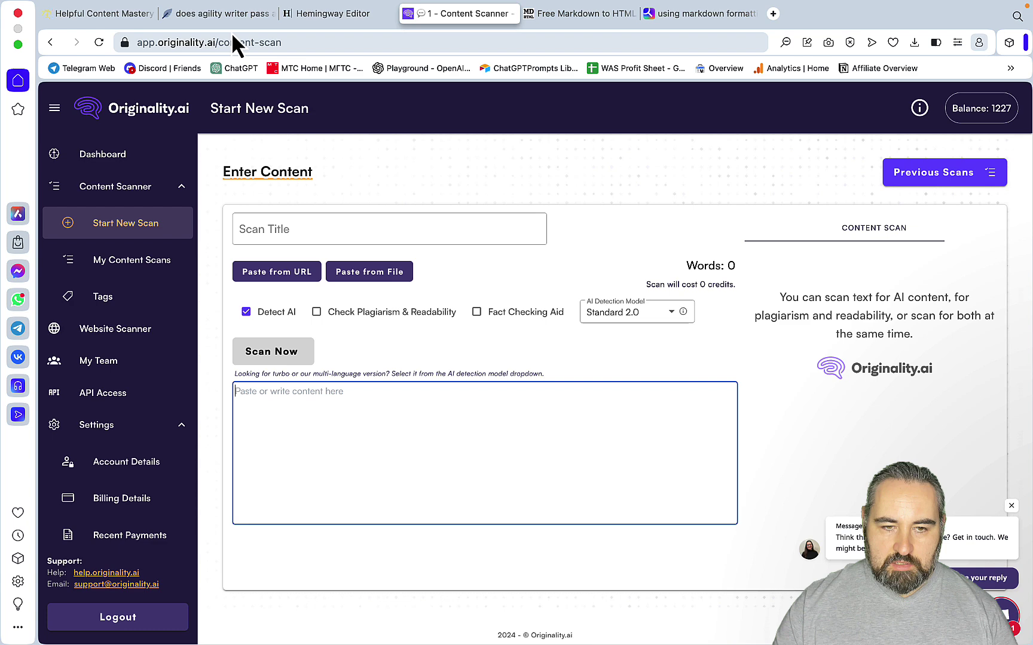
# - Start a new You.com chat and send the prompt with links.txt to Command R+
pyautogui.moveTo(337, 624)
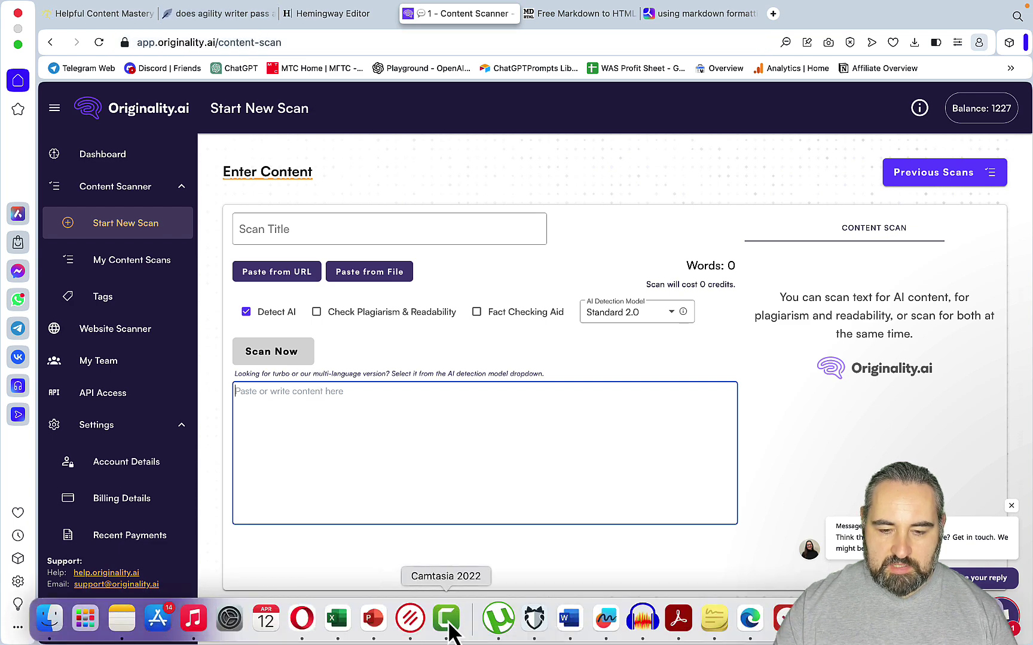
pyautogui.hotkey('ctrl', 'Tab')
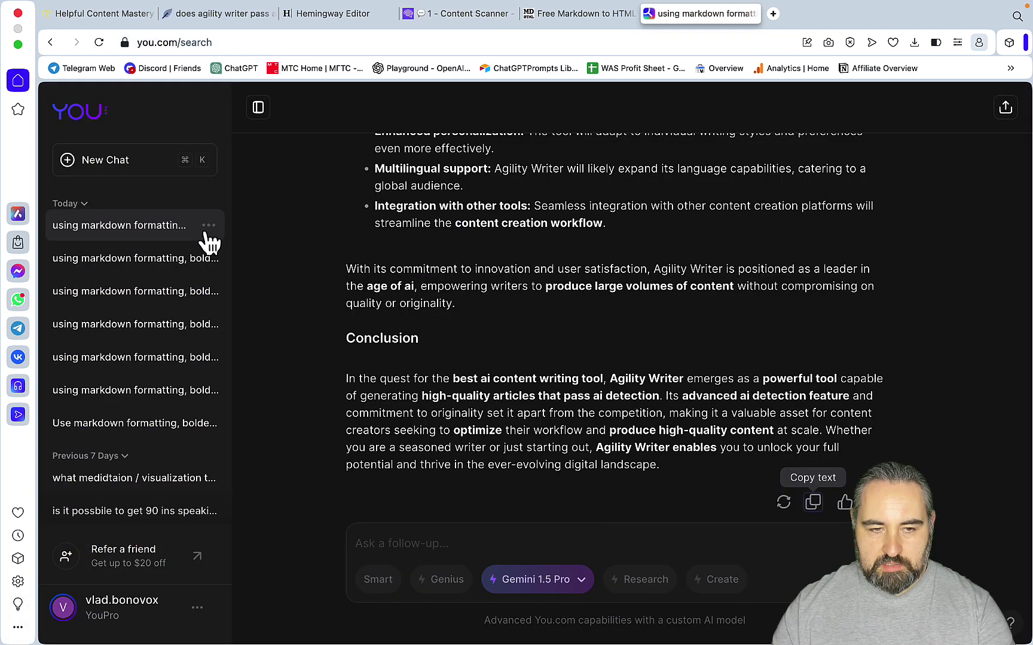
pyautogui.click(138, 166)
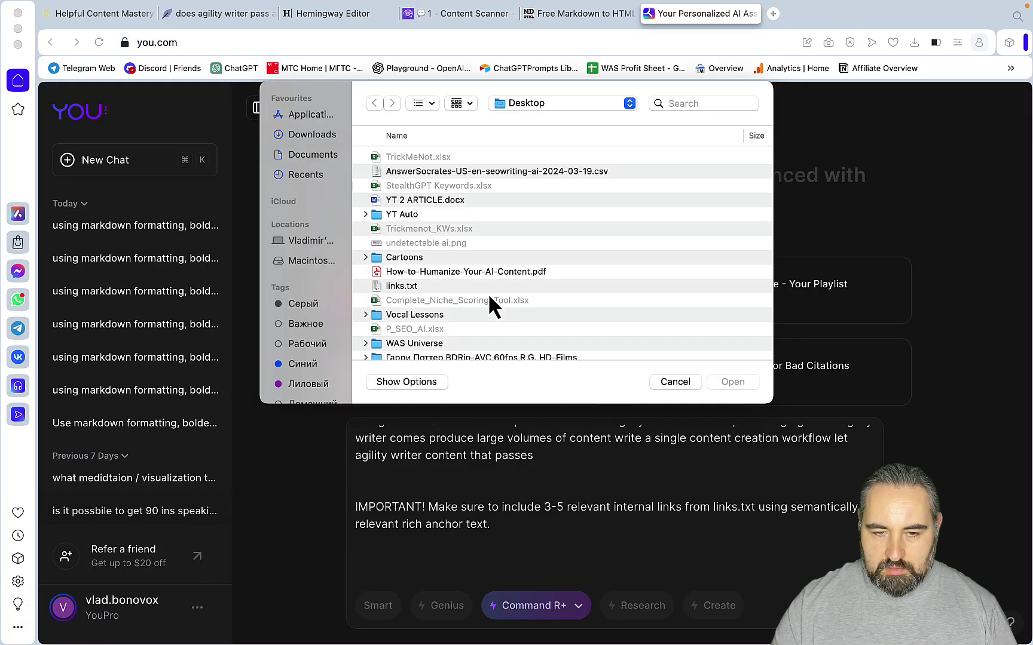
pyautogui.click(401, 287)
pyautogui.click(730, 384)
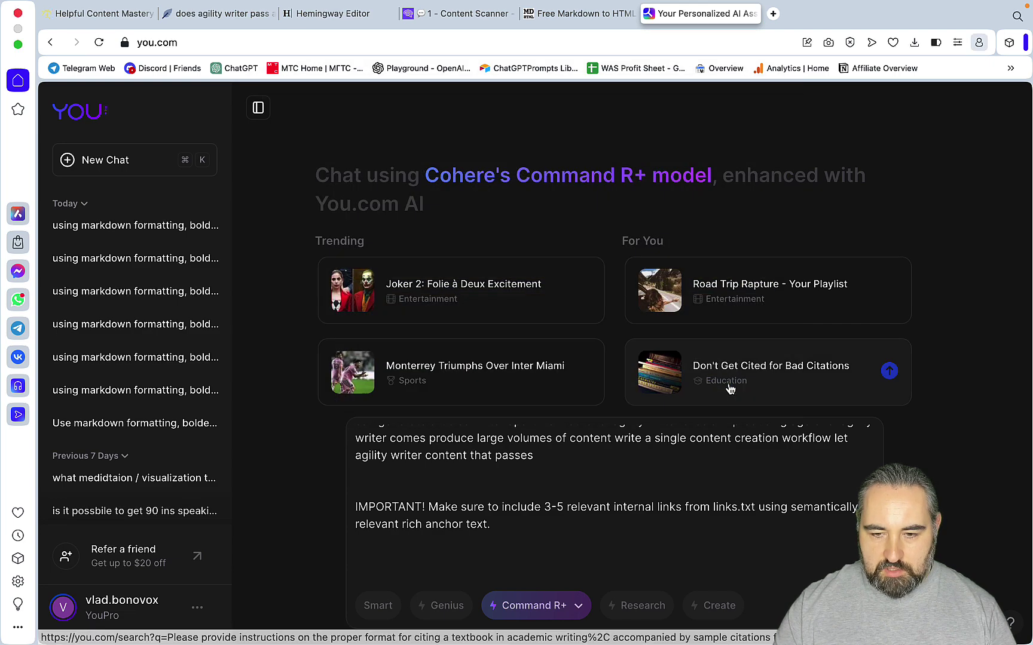
pyautogui.press('Return')
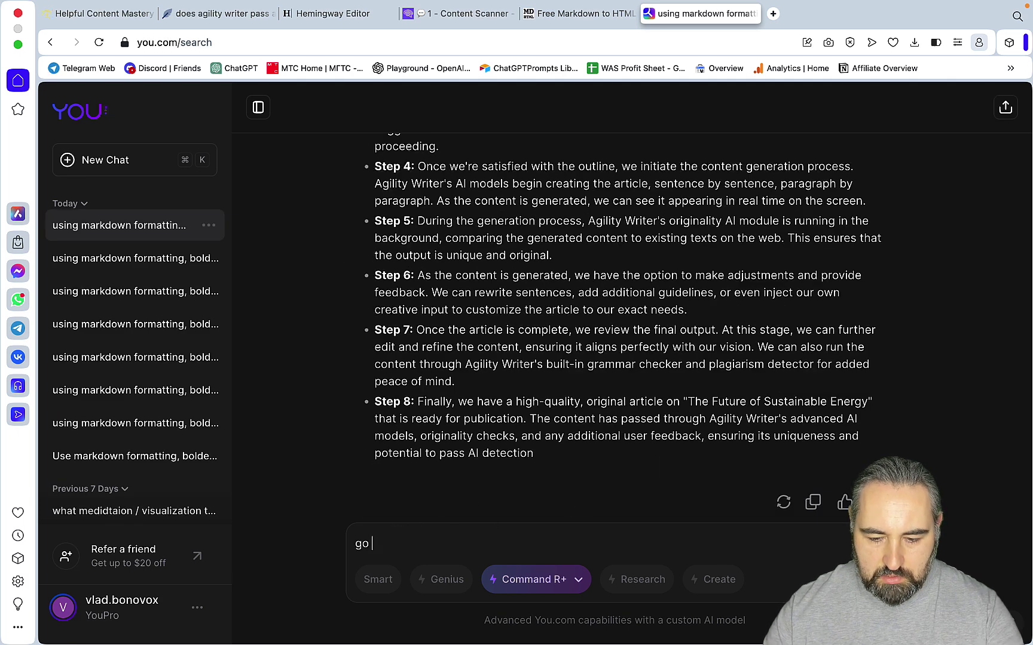
# - Ask Command R+ to go on and finish the article, then copy its full response
pyautogui.write('on')
pyautogui.press('Return')
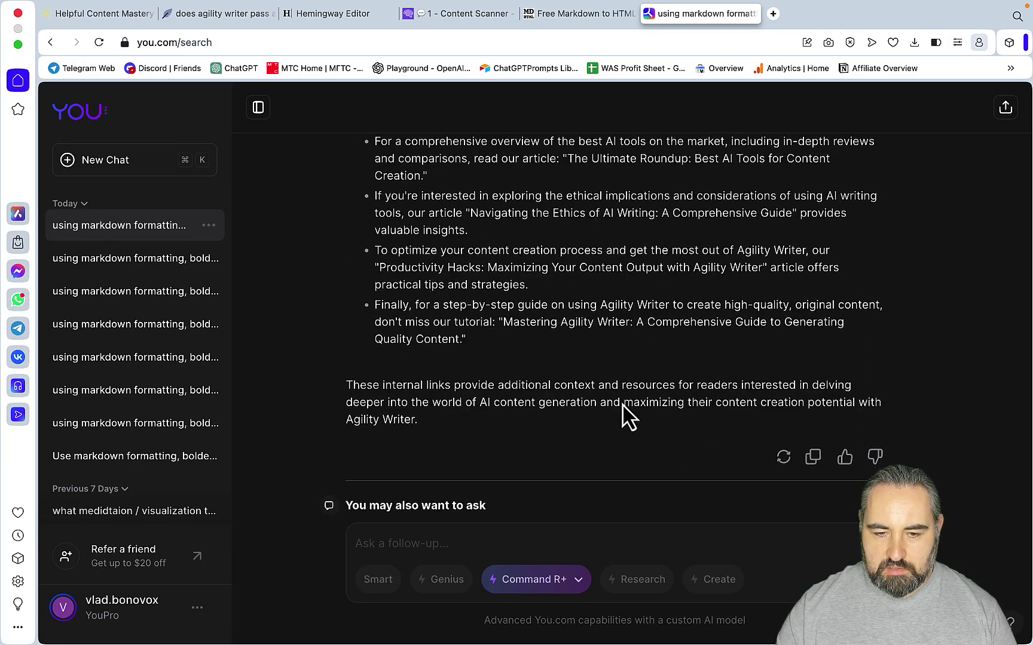
pyautogui.scroll(5, 624, 413)
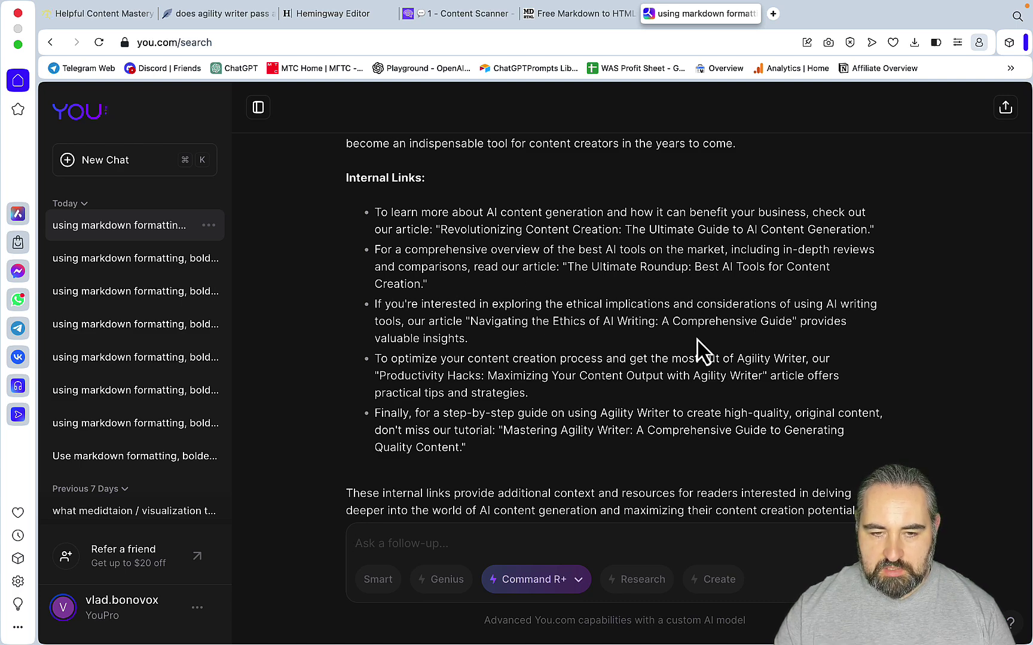
pyautogui.scroll(-3, 694, 451)
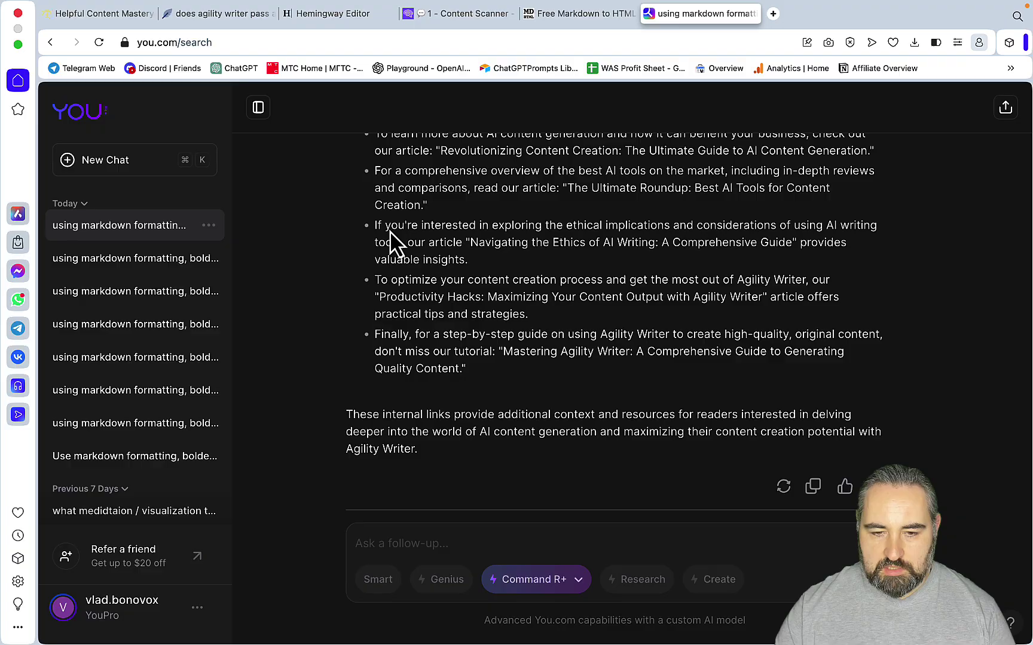
pyautogui.moveTo(390, 242); pyautogui.dragTo(341, 102)
pyautogui.hotkey('ctrl', 'Tab')
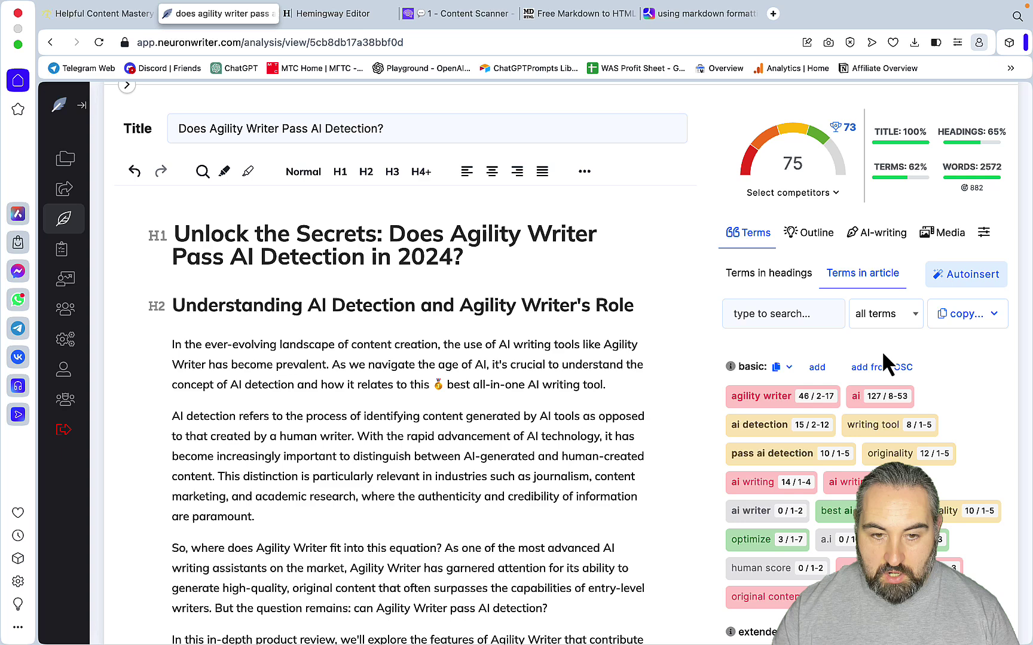
# - Read the Command R+ article's NeuronWriter score of 75 and its 2572 words
pyautogui.moveTo(1004, 179)
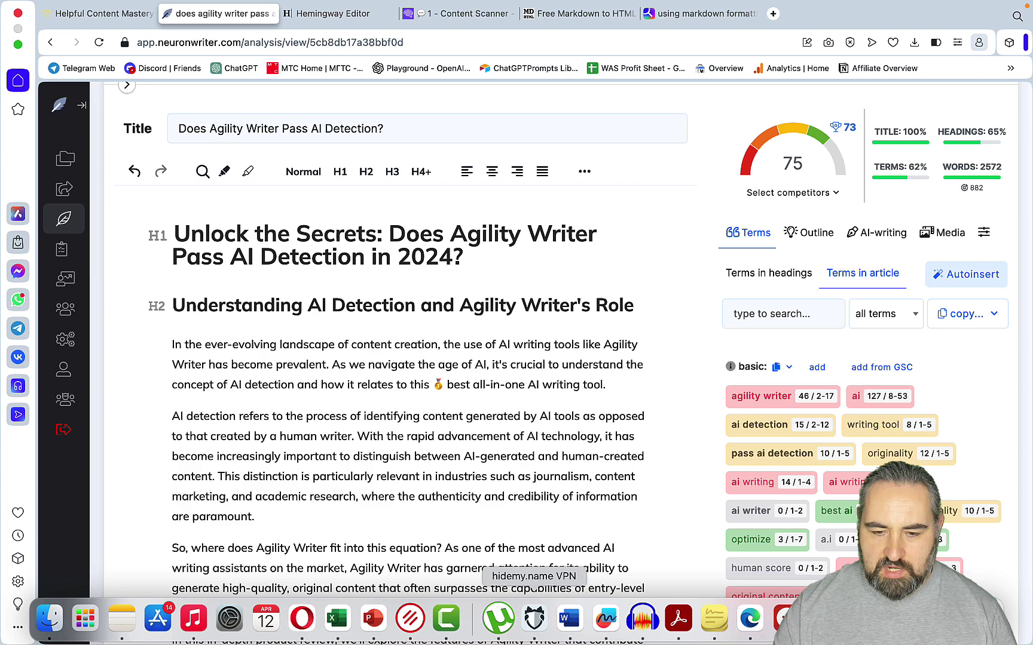
# - Record 75 as the Command R+ SEO Score and 2572 as its Word Count
pyautogui.click(608, 627)
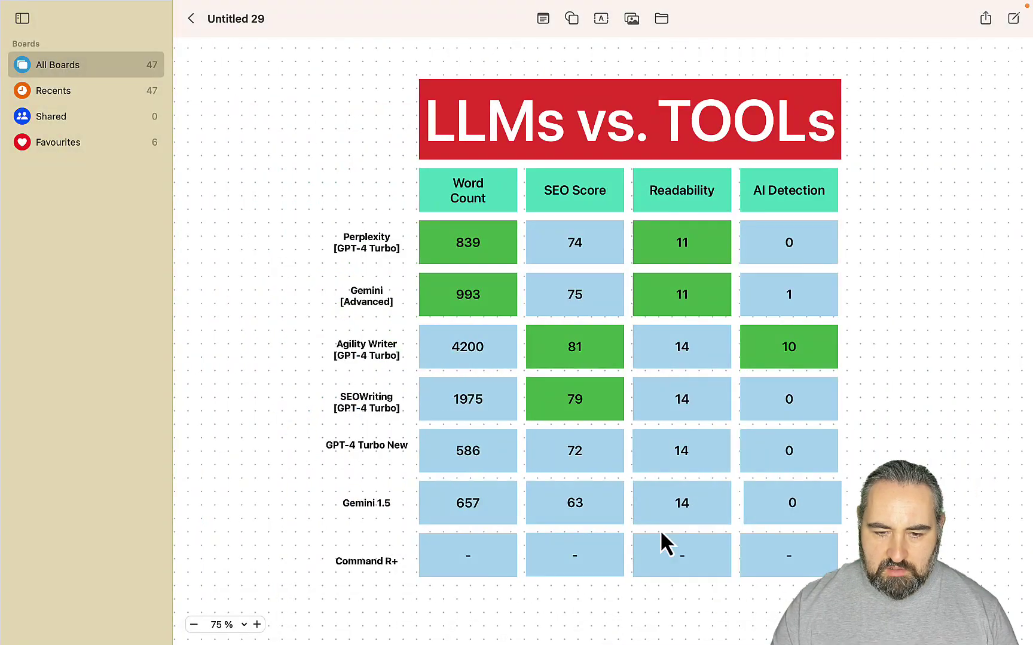
pyautogui.doubleClick(579, 556)
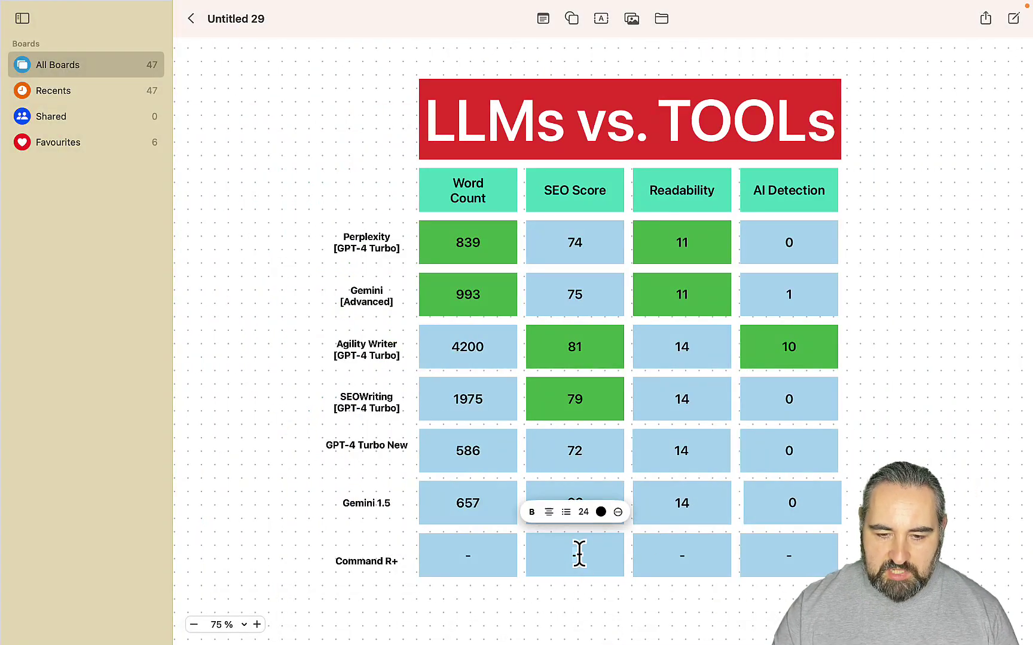
pyautogui.click(466, 562)
pyautogui.moveTo(446, 622)
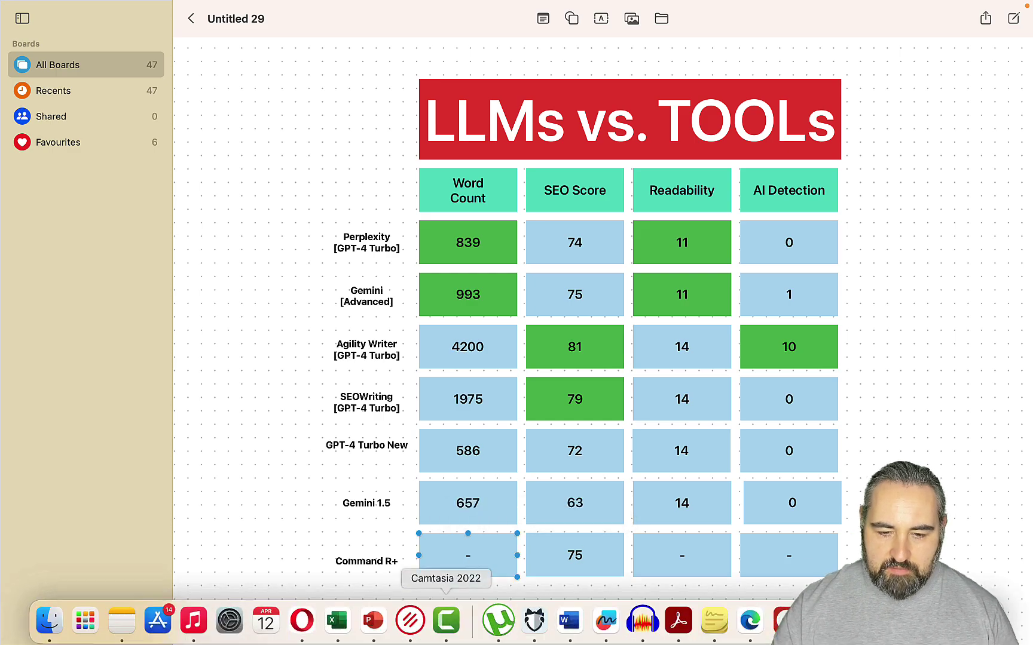
pyautogui.click(303, 621)
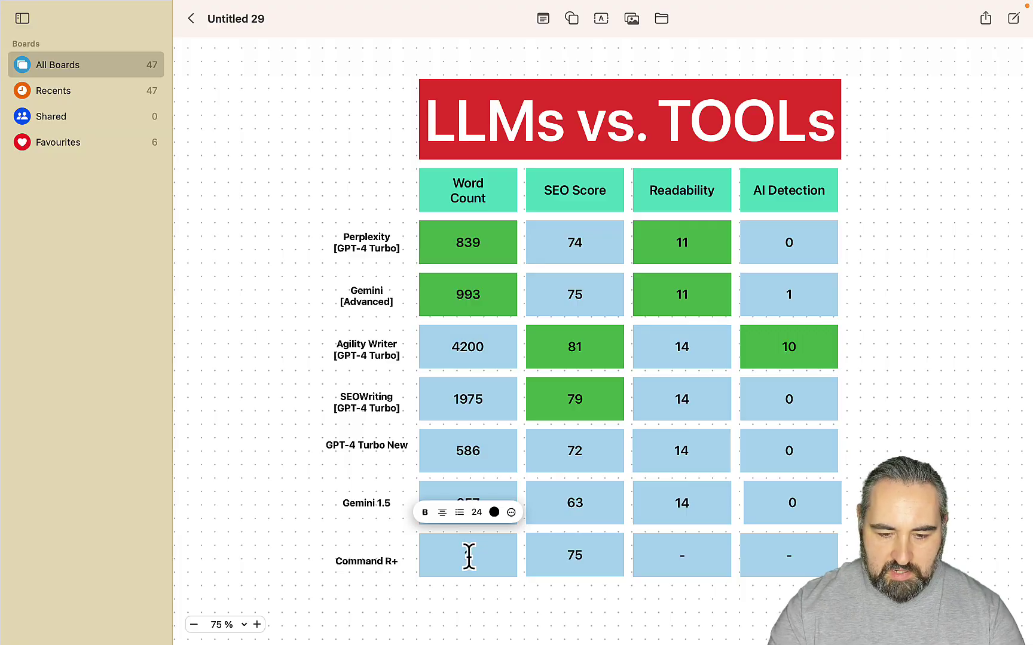
pyautogui.click(566, 621)
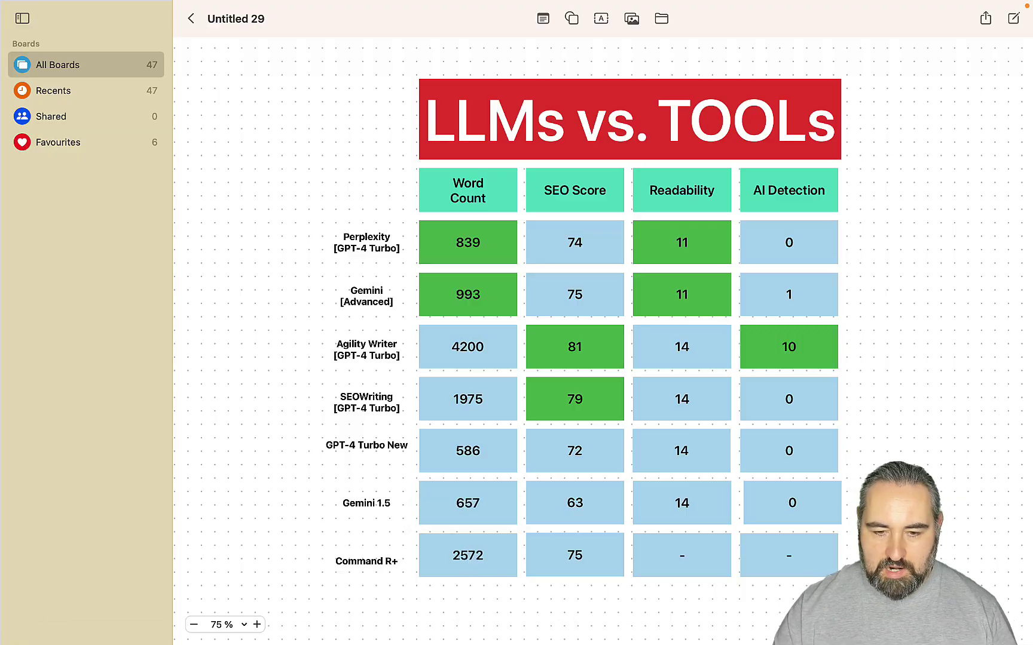
pyautogui.click(303, 621)
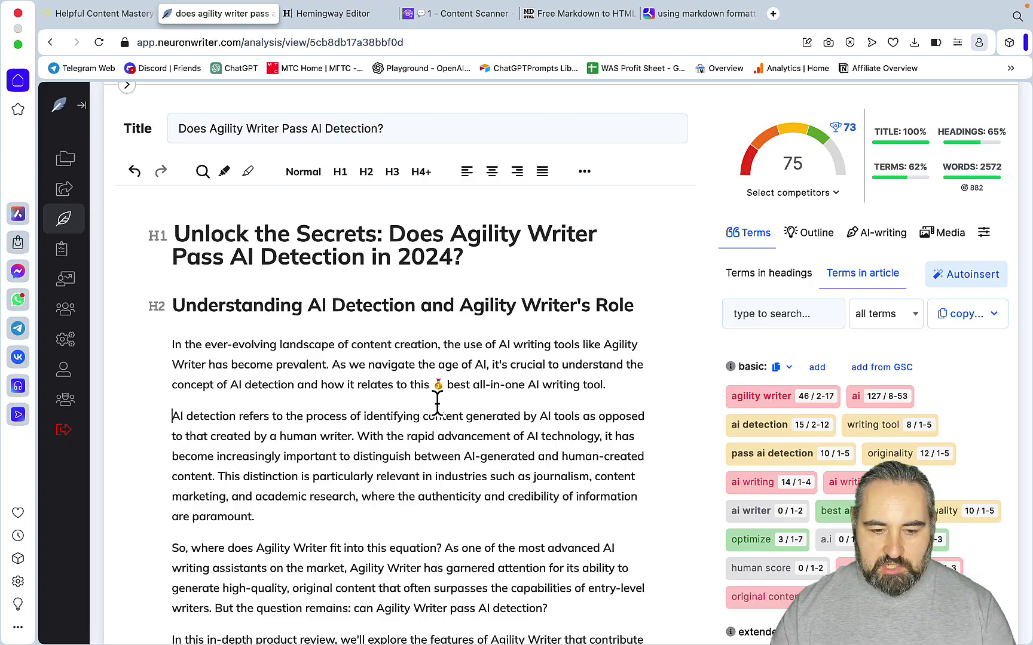
# - Select the whole Command R+ article and check its Grade 14 in Hemingway Editor
pyautogui.press('super+a')
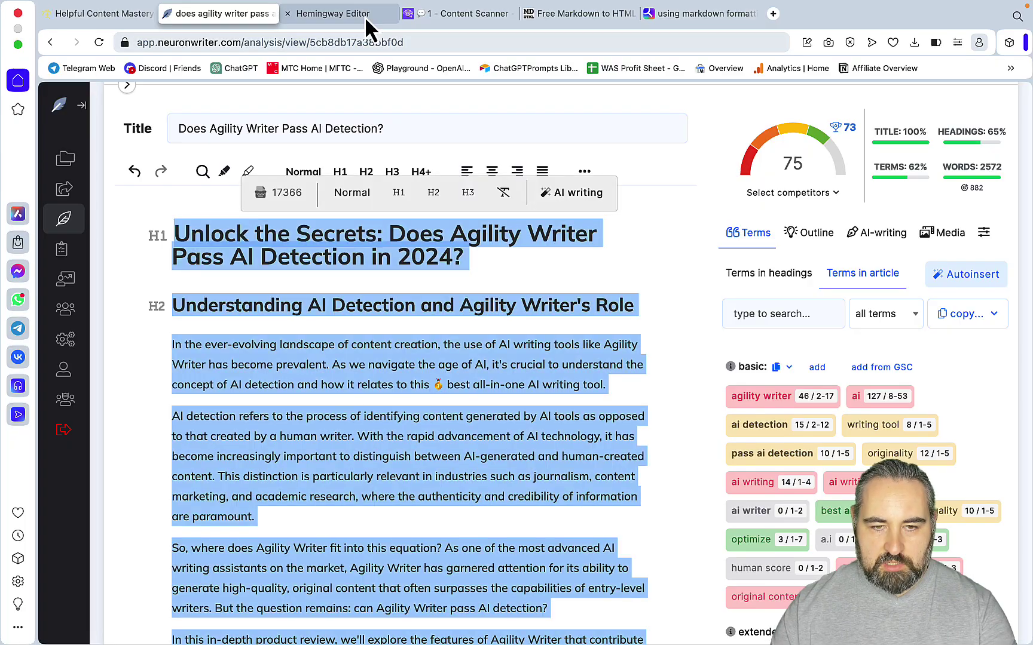
pyautogui.click(365, 16)
pyautogui.scroll(10, 795, 367)
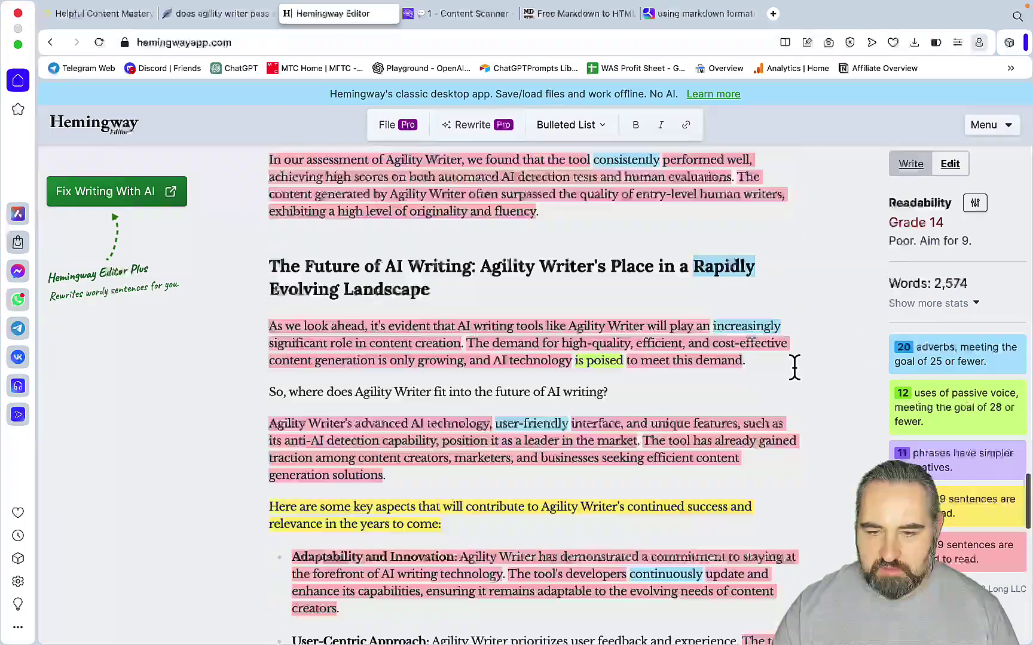
pyautogui.scroll(15, 794, 366)
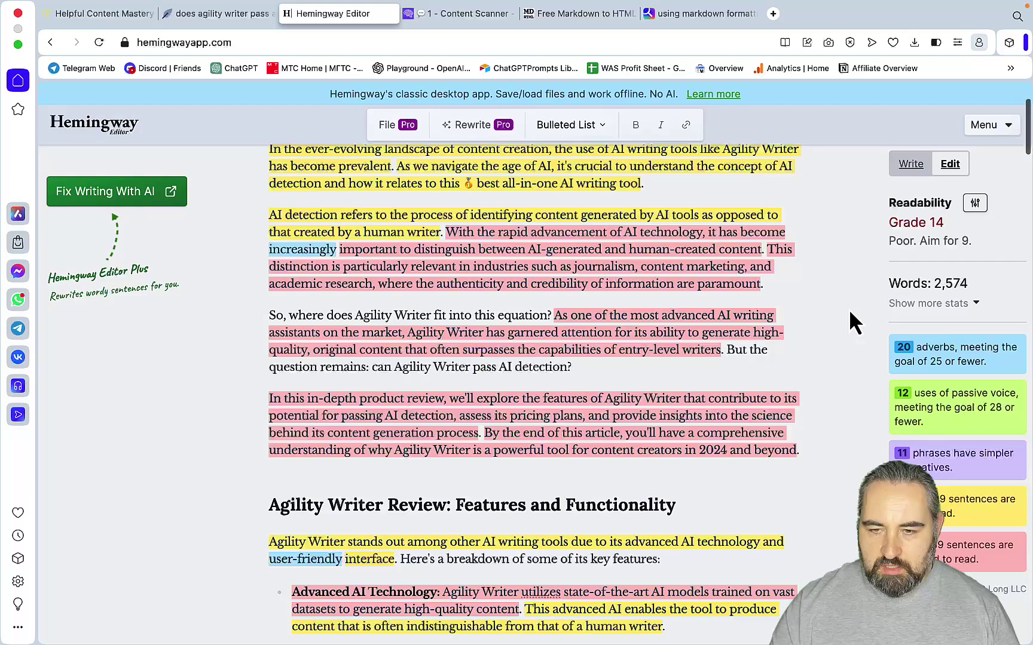
pyautogui.scroll(5, 855, 323)
pyautogui.moveTo(468, 627)
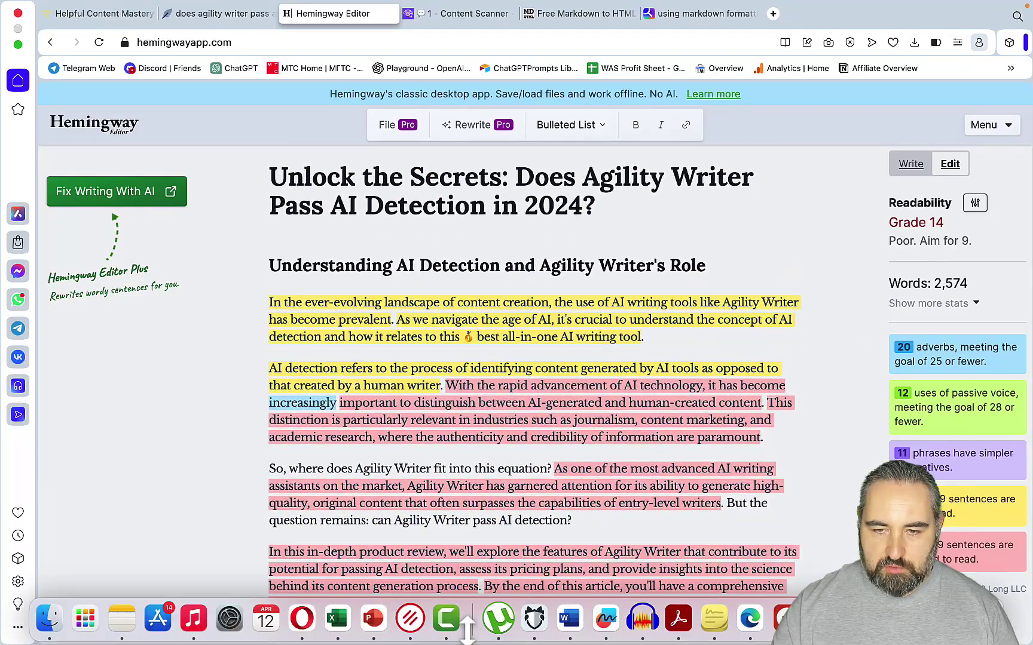
# - Enter 14 in the Command R+ Readability cell on the comparison board
pyautogui.click(606, 619)
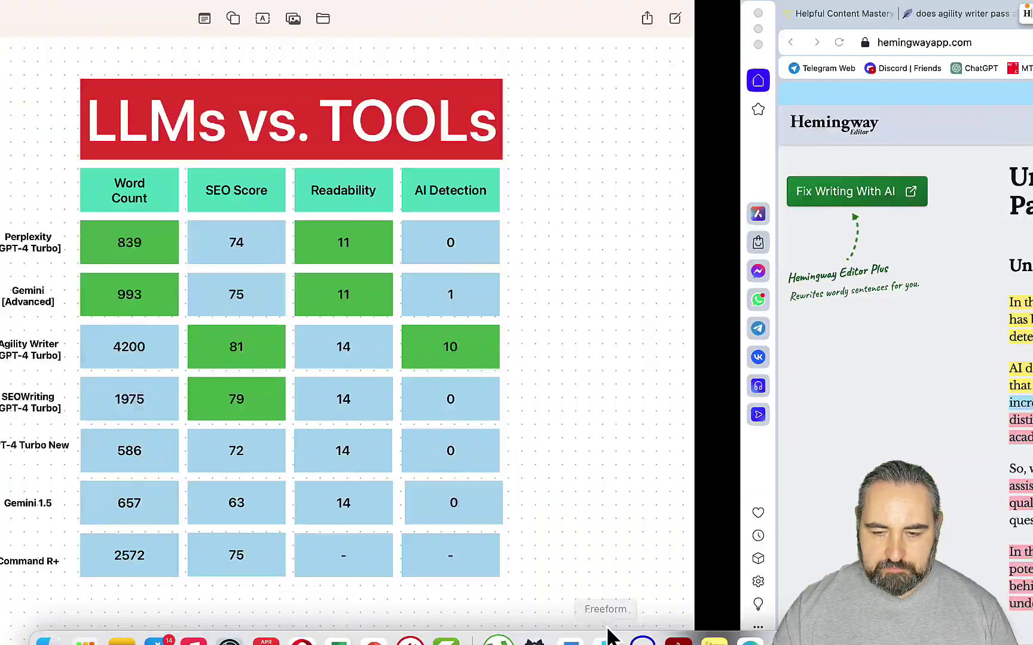
pyautogui.click(696, 558)
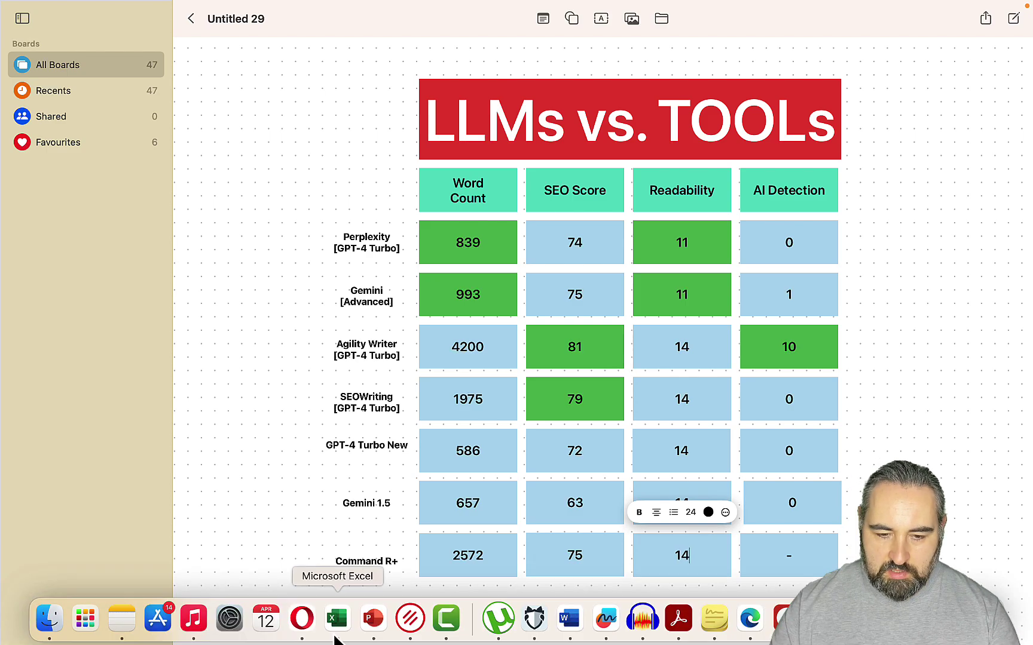
pyautogui.click(303, 617)
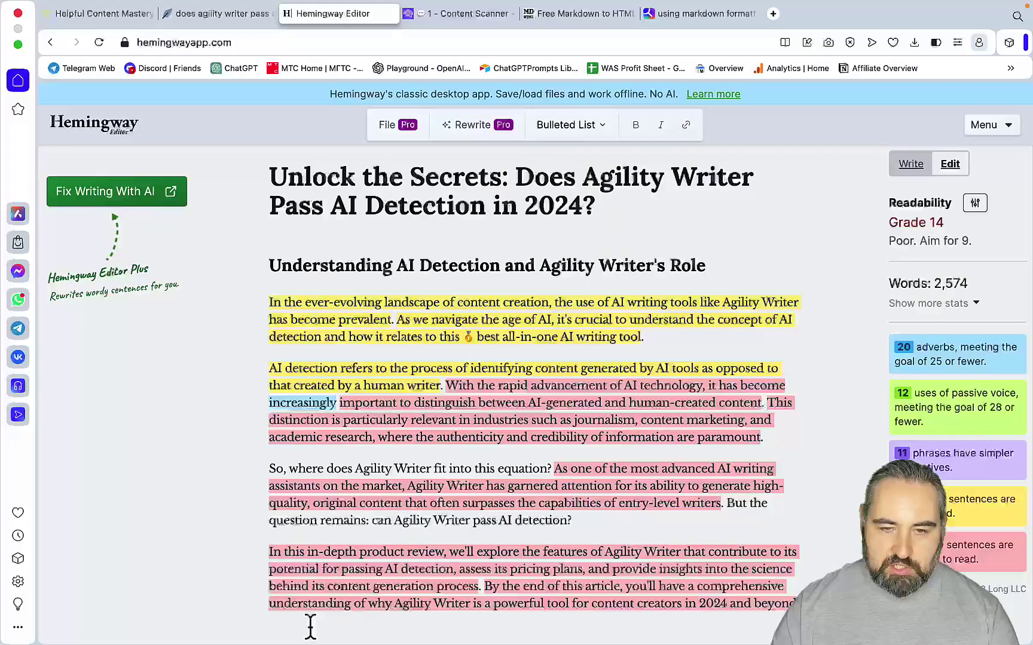
pyautogui.rightClick(495, 17)
pyautogui.click(477, 17)
# - Paste the Command R+ article into Originality.ai and scan it: 0% original, 100% AI
pyautogui.click(485, 18)
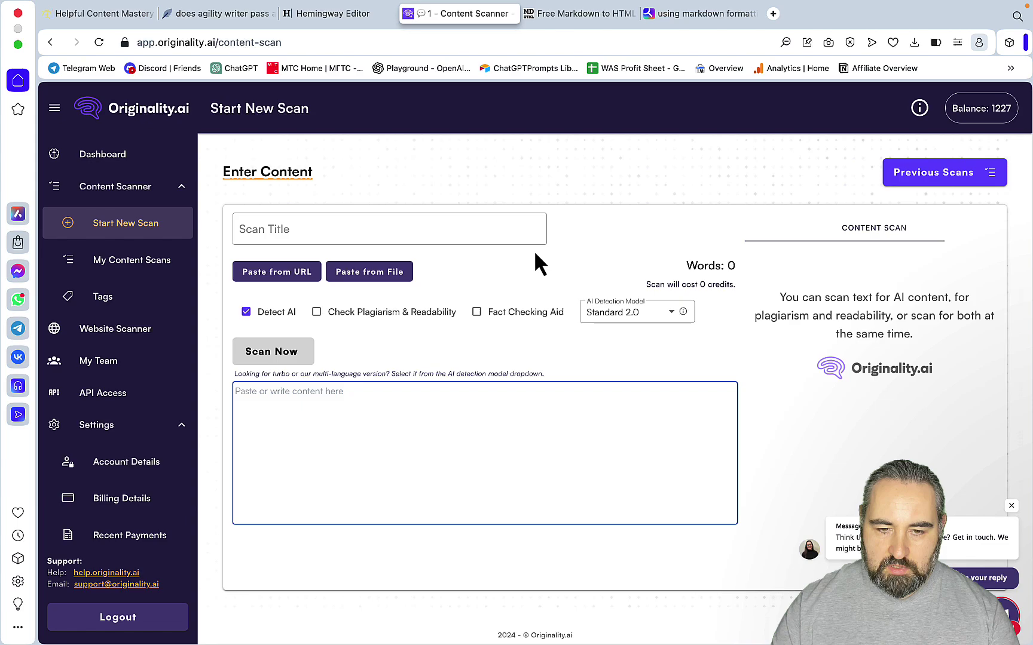
pyautogui.press('super+v')
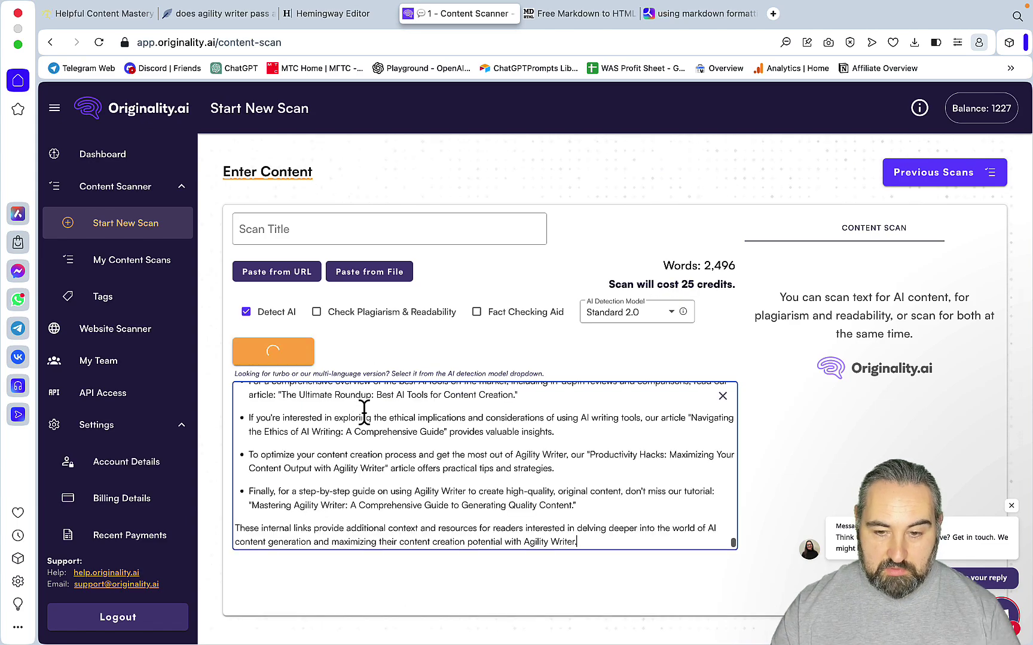
pyautogui.scroll(20, 410, 457)
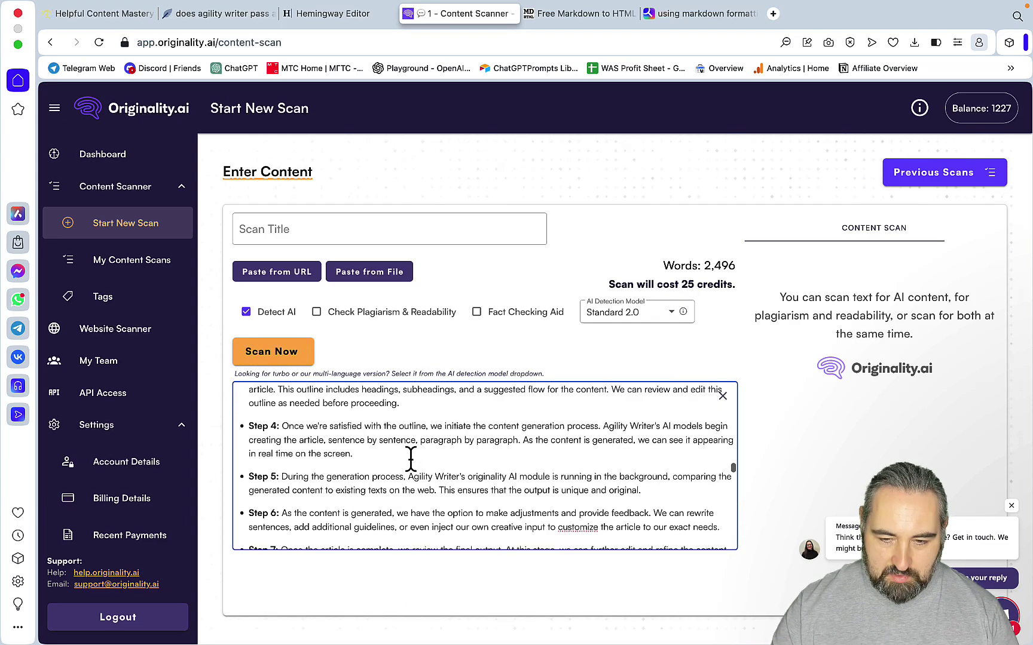
pyautogui.click(270, 355)
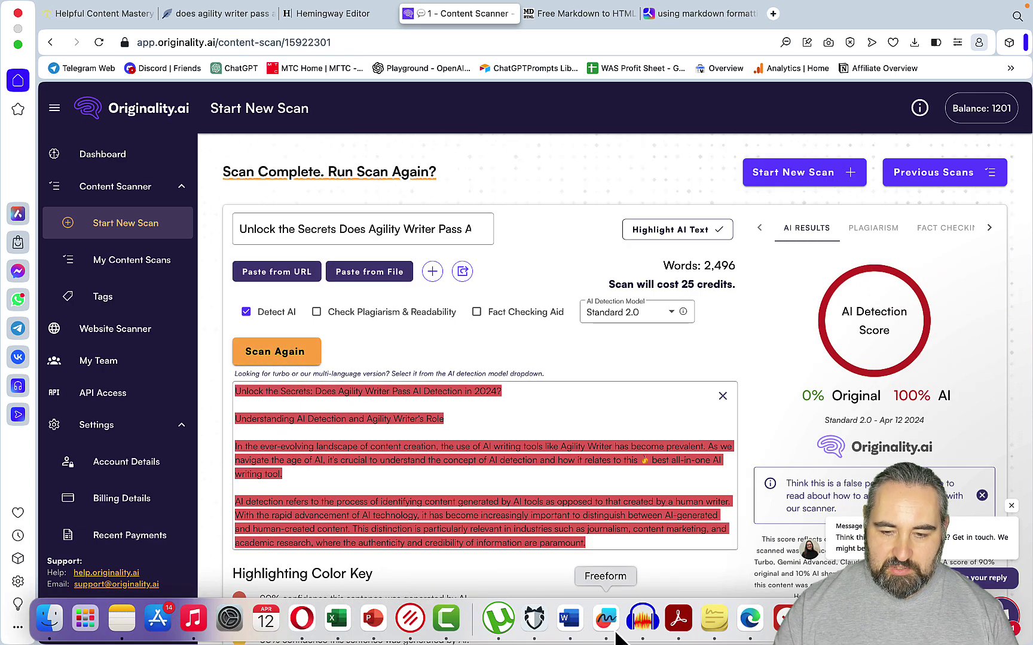
# - Enter 0 in the Command R+ AI Detection cell
pyautogui.click(604, 621)
pyautogui.click(791, 555)
pyautogui.click(792, 554)
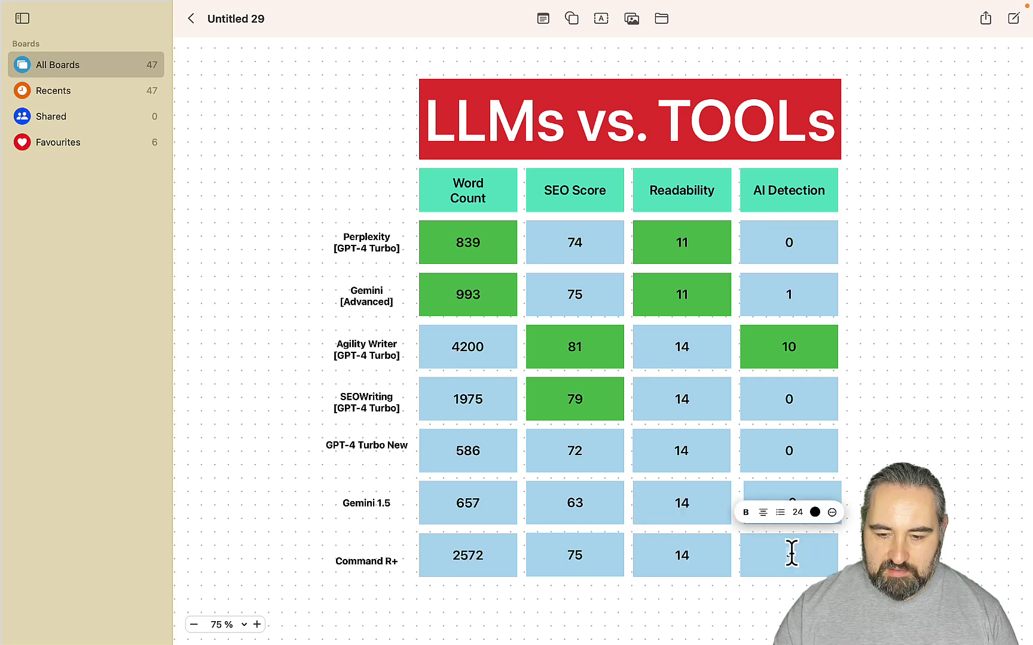
pyautogui.write('0')
pyautogui.click(735, 556)
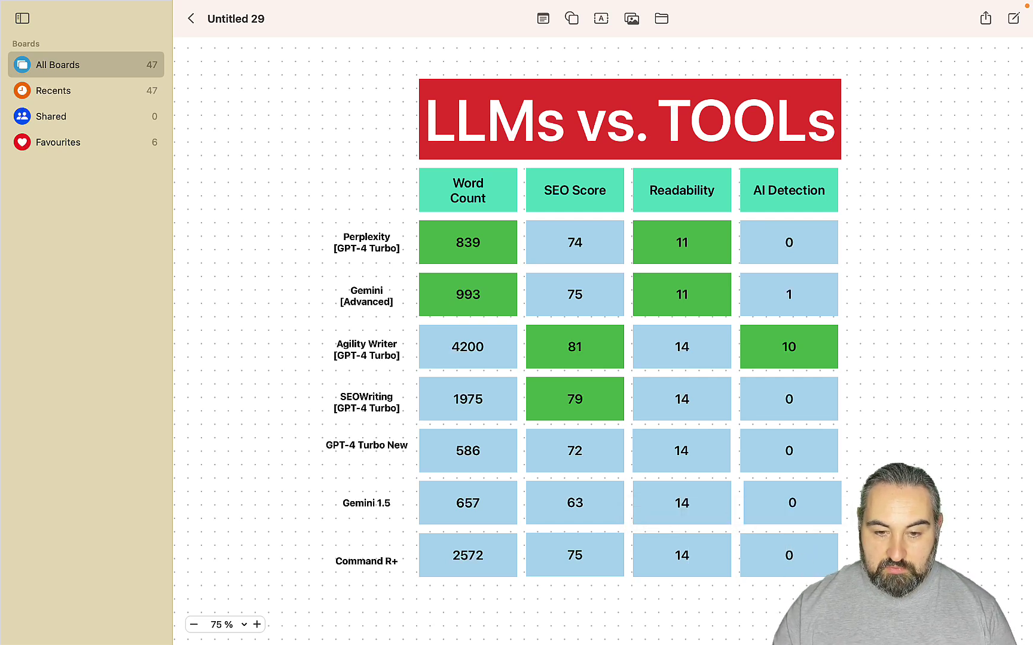
# - Fill the Command R+ 2572 Word Count cell green
pyautogui.click(500, 564)
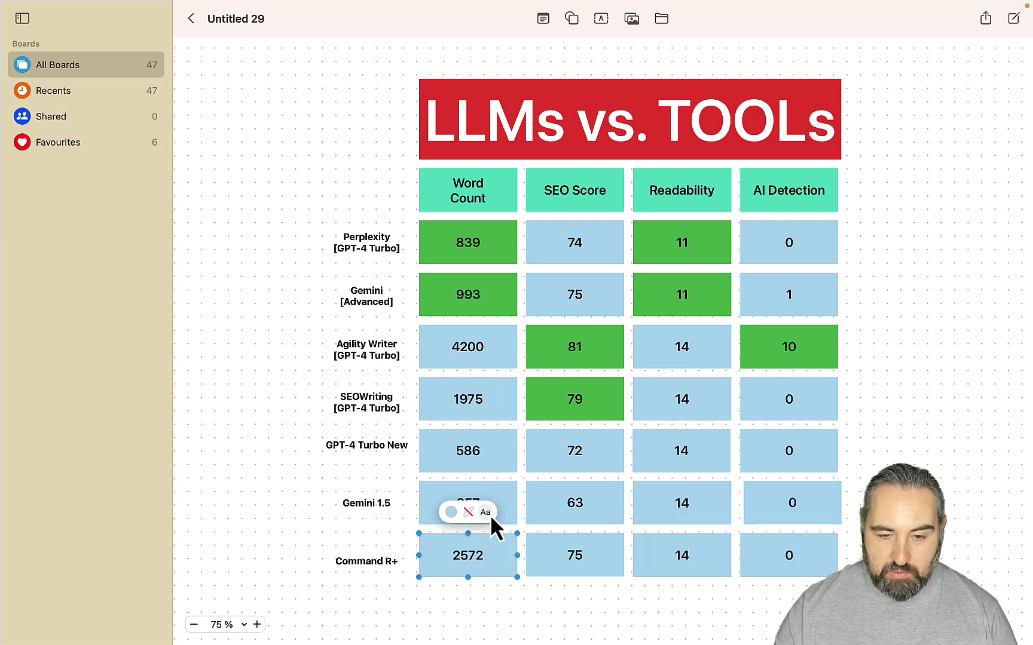
pyautogui.click(451, 512)
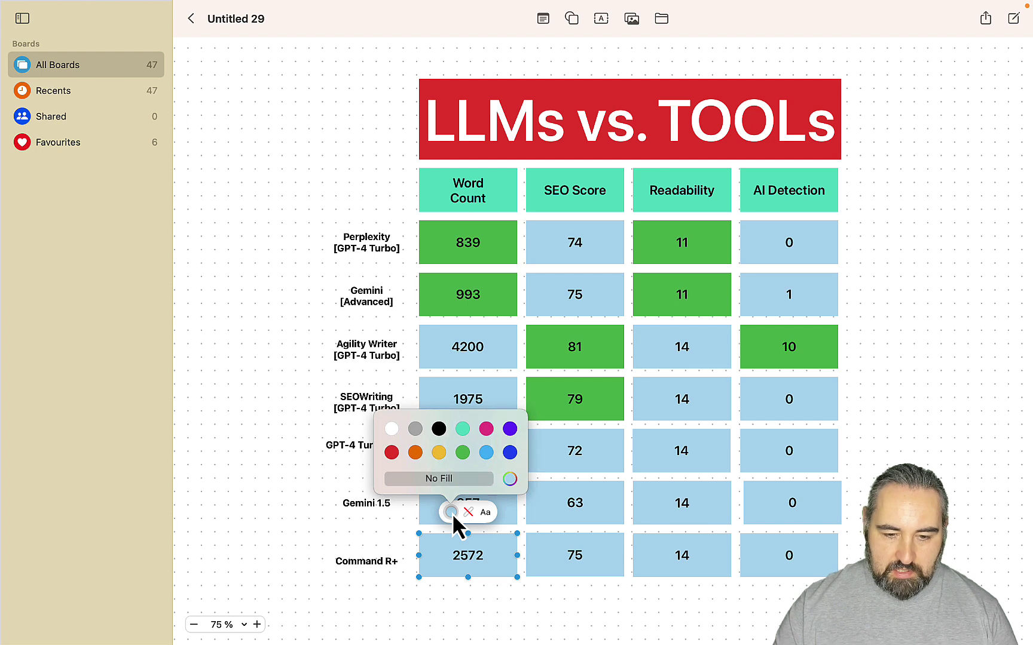
pyautogui.click(462, 453)
pyautogui.click(595, 565)
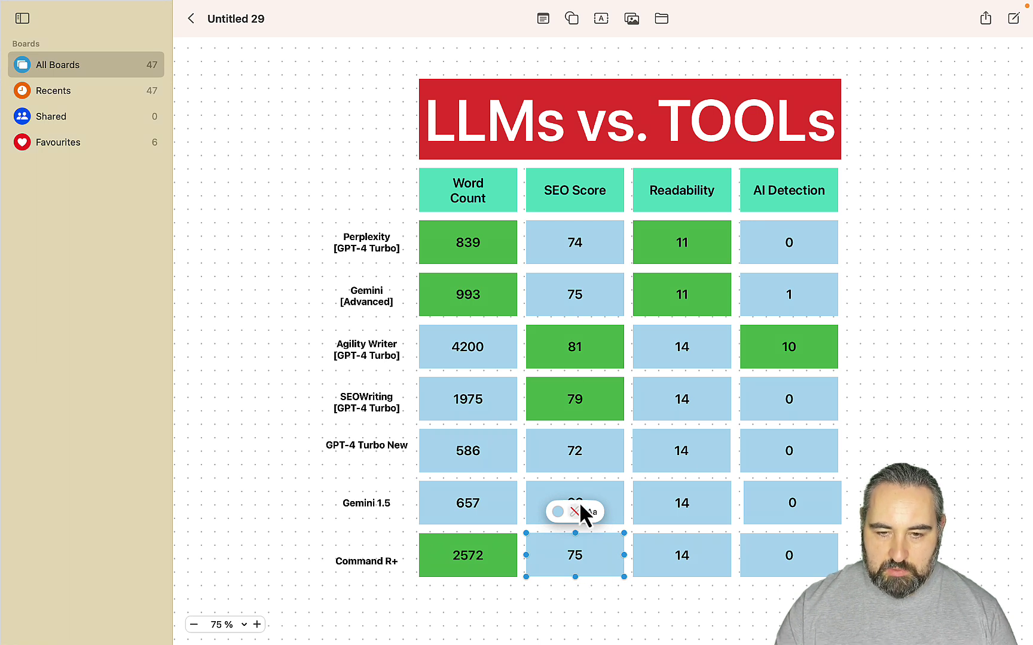
pyautogui.press('Escape')
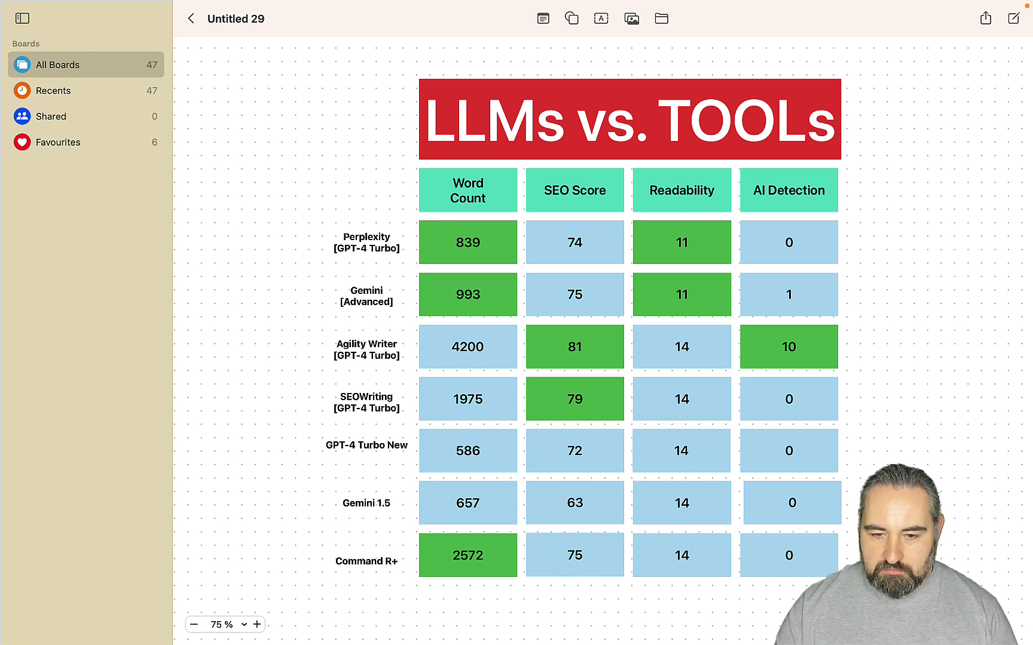